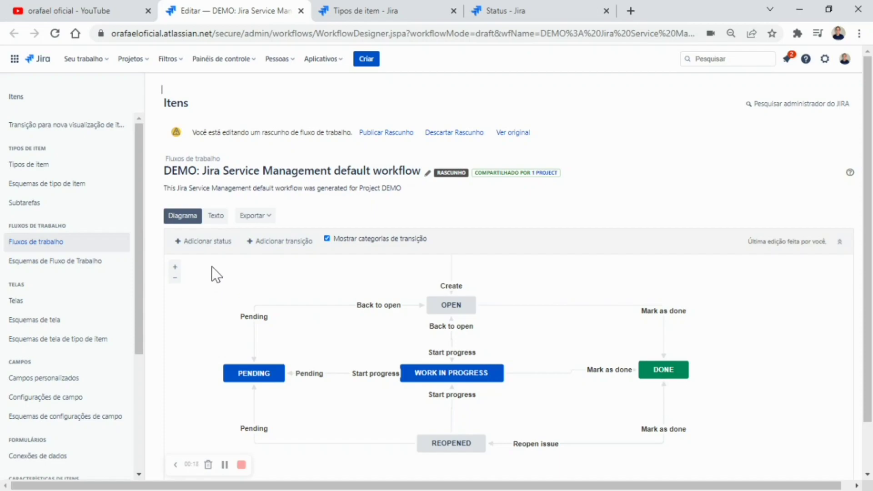
Step: Switch to the YouTube channel page and browse its uploads and playlists of Jira and Confluence videos
click(89, 2)
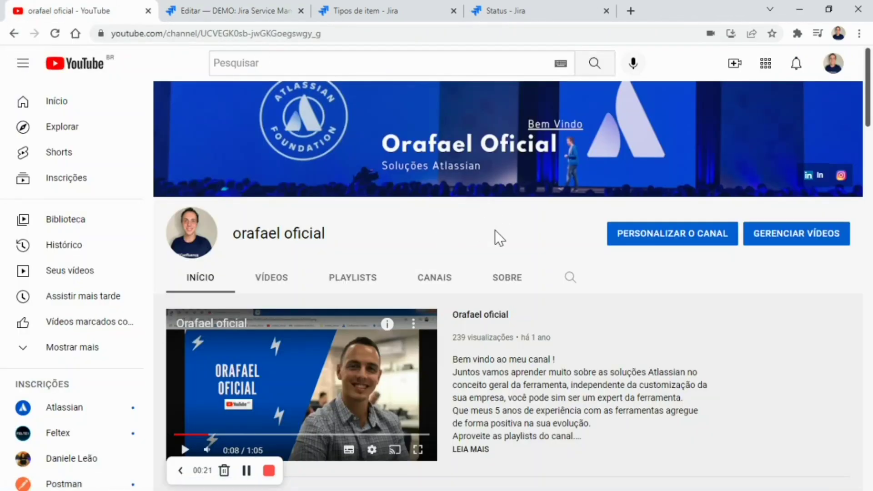
scroll(495, 230, down, 1)
scroll(590, 267, down, 2)
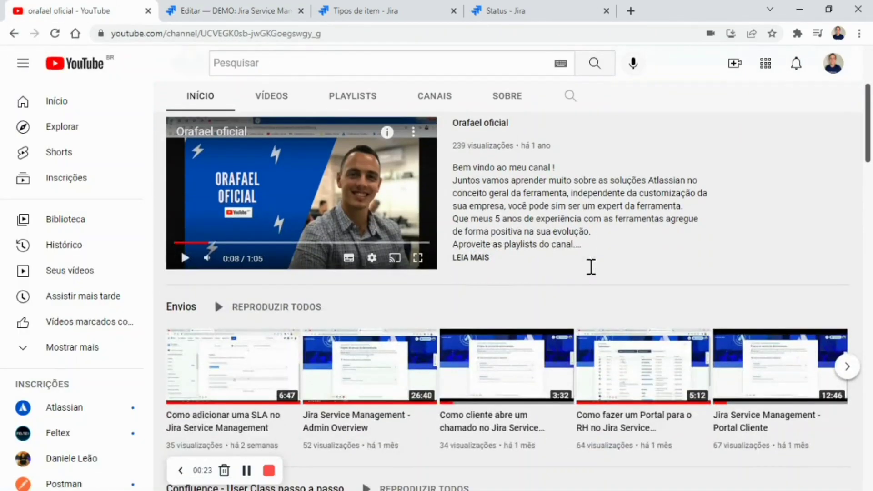
scroll(590, 273, down, 2)
scroll(590, 272, down, 1)
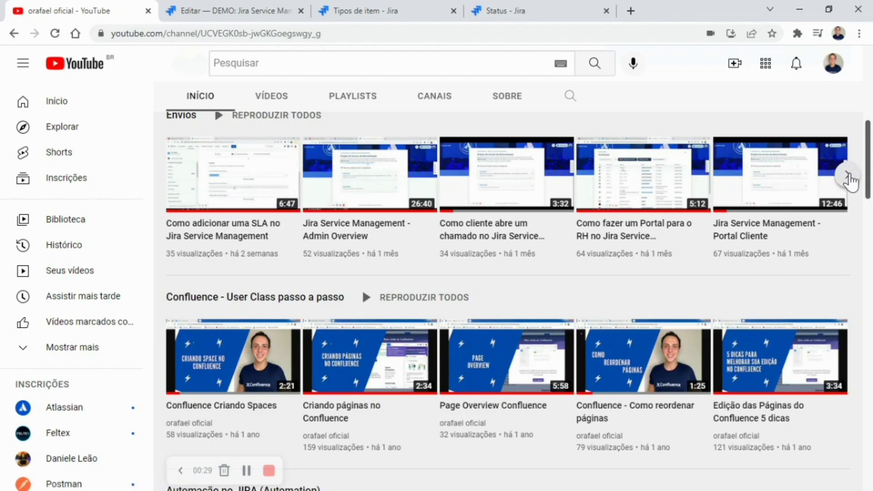
click(849, 181)
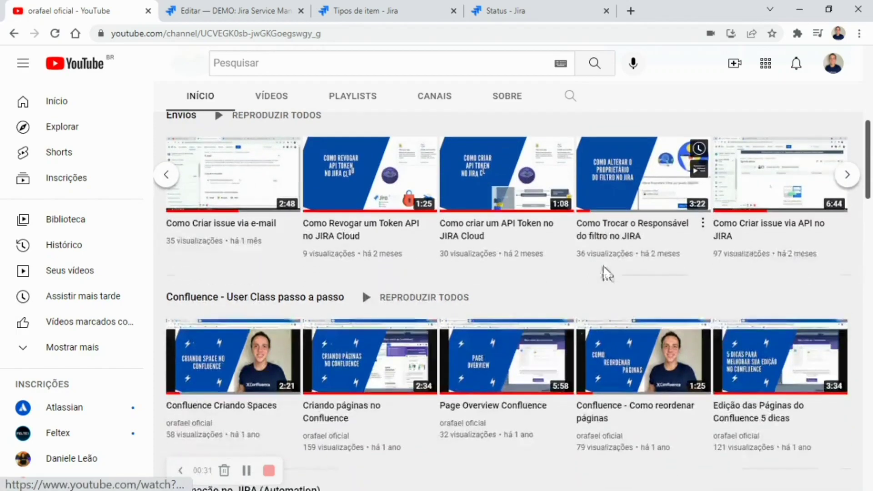
click(847, 176)
scroll(840, 225, down, 2)
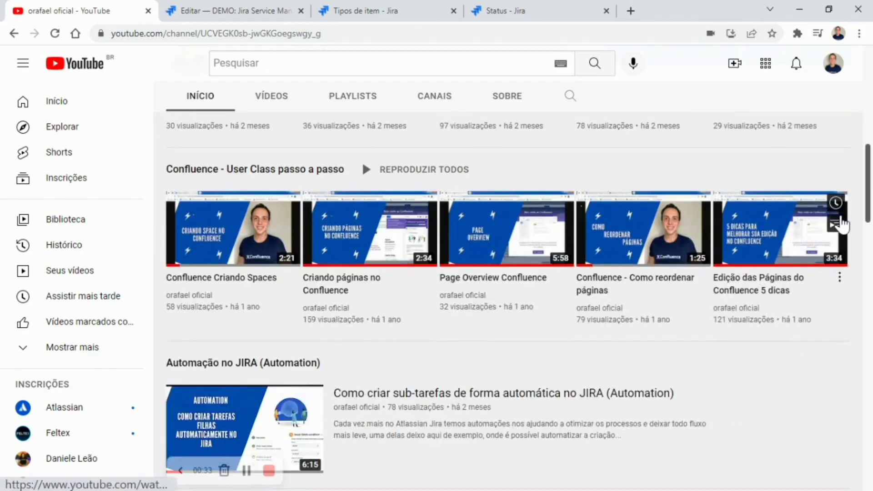
scroll(653, 311, down, 5)
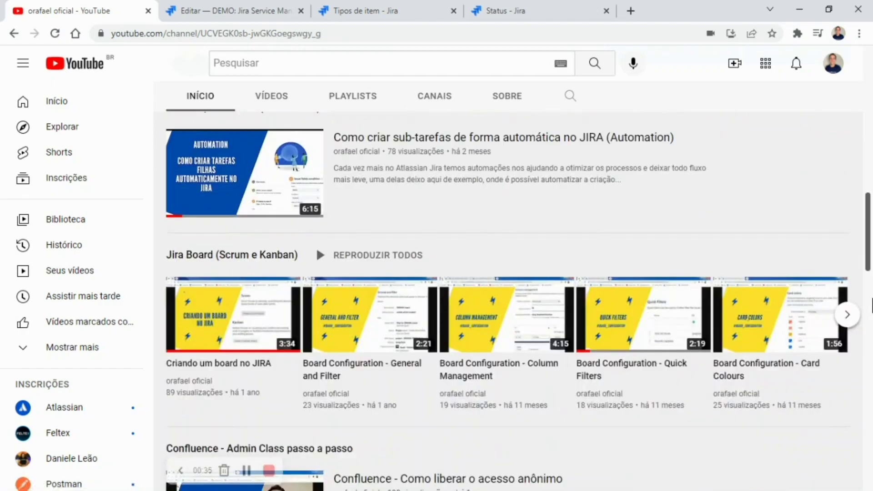
click(847, 314)
scroll(715, 316, down, 5)
scroll(714, 317, up, 20)
scroll(706, 323, up, 2)
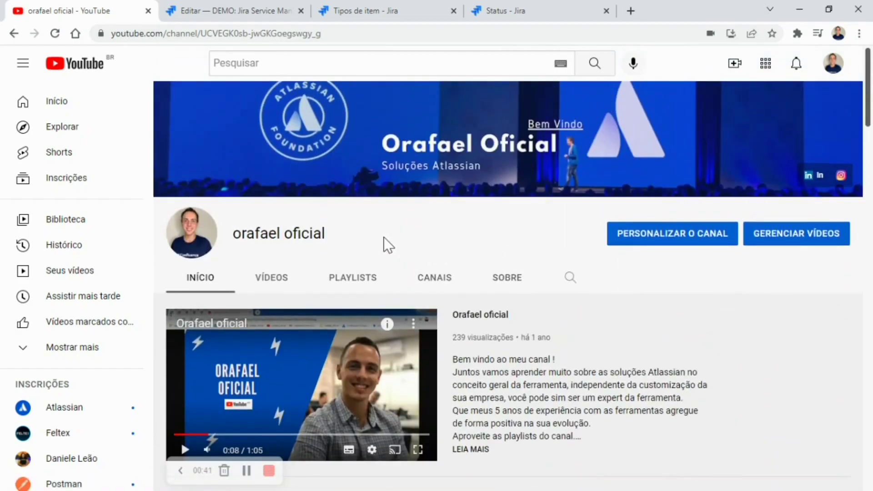
Step: Switch to the Jira workflows list and look over the options in the settings menu
click(416, 7)
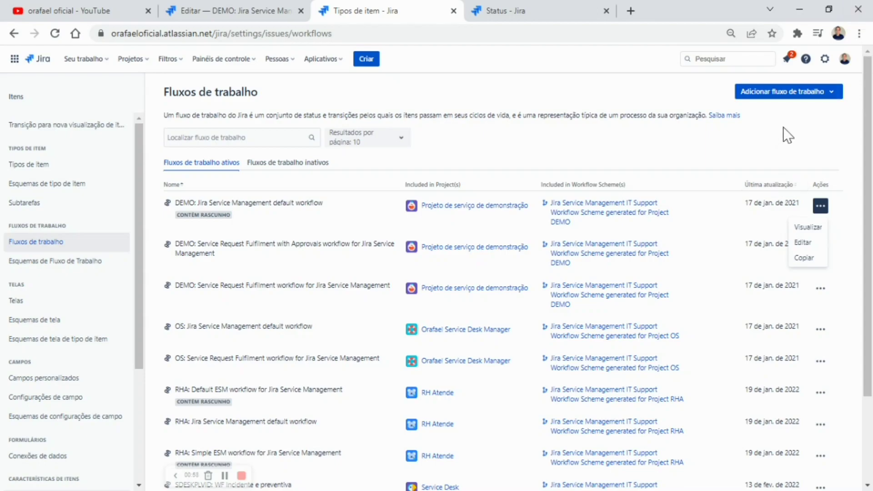
click(804, 132)
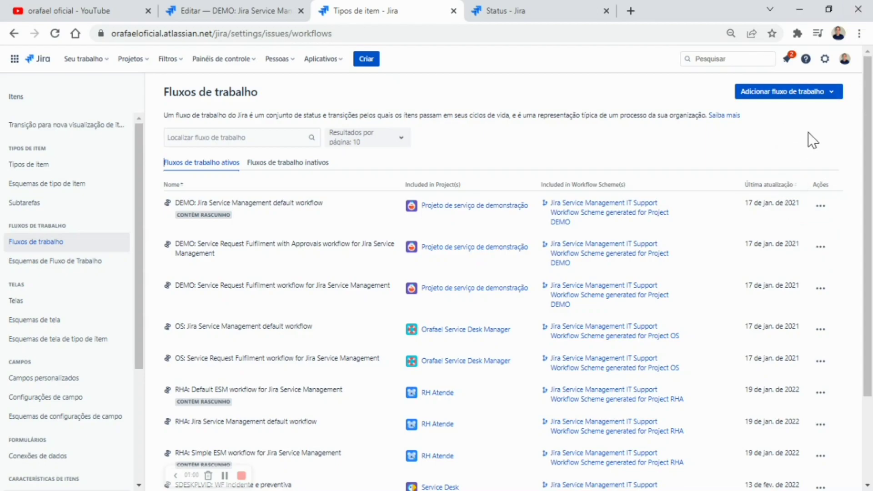
click(825, 59)
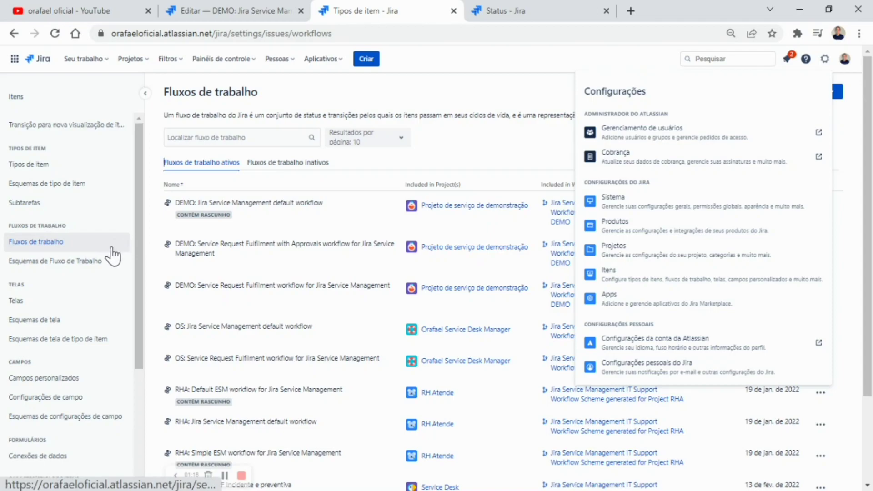
scroll(299, 244, down, 2)
scroll(299, 244, up, 2)
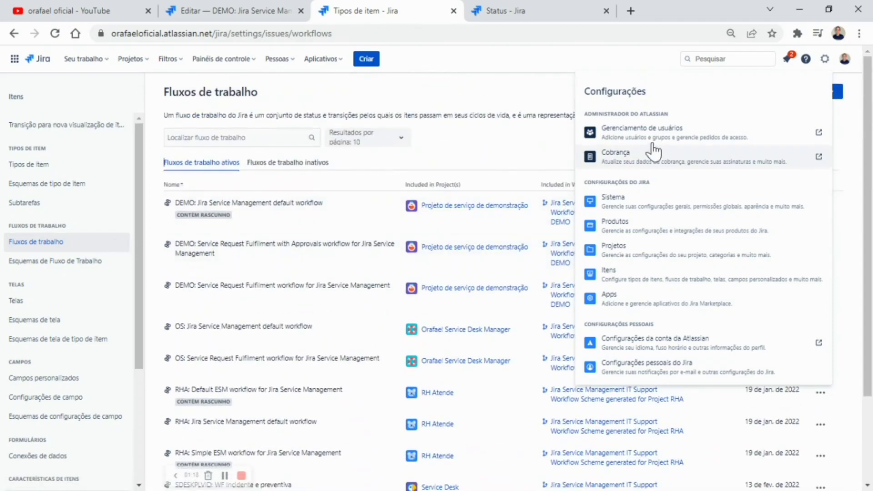
click(470, 135)
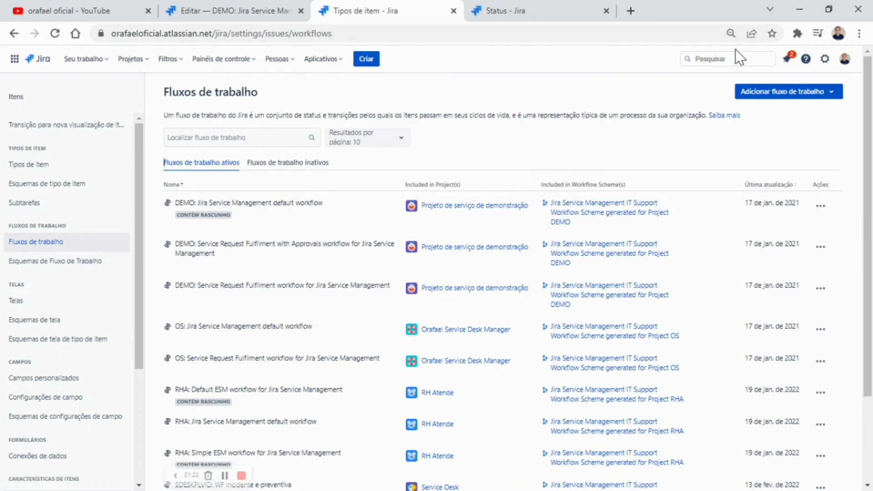
Step: Open the Marketplace workflow import page and look through the workflows offered there
click(789, 95)
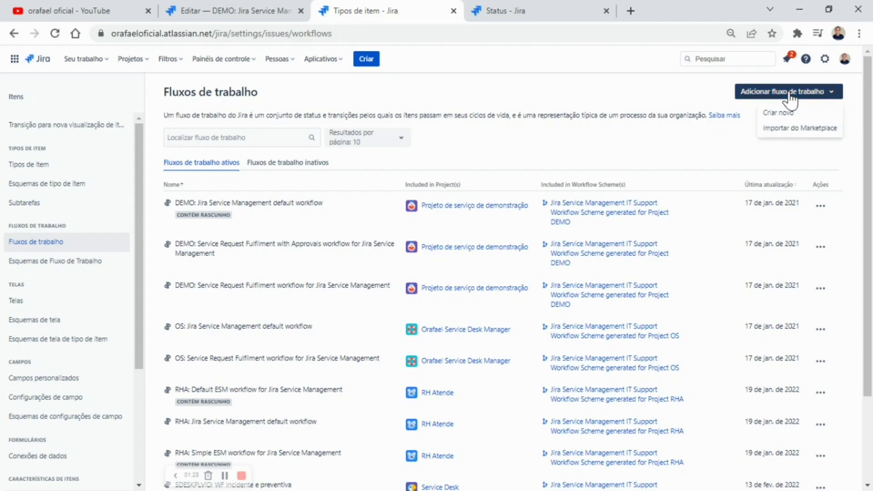
click(793, 131)
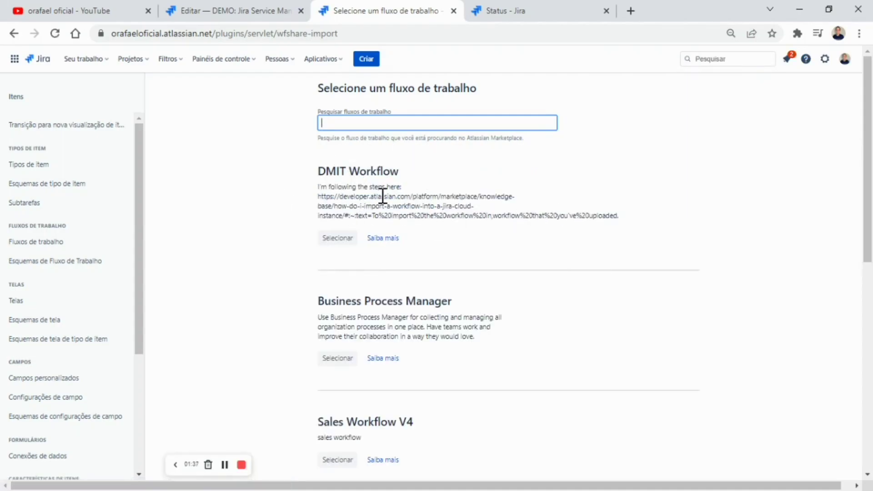
scroll(490, 192, down, 2)
scroll(490, 194, down, 4)
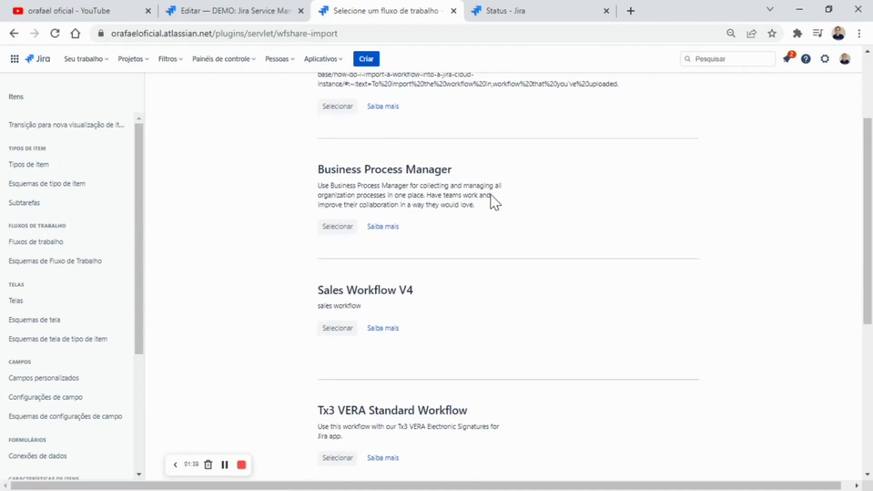
scroll(488, 197, down, 4)
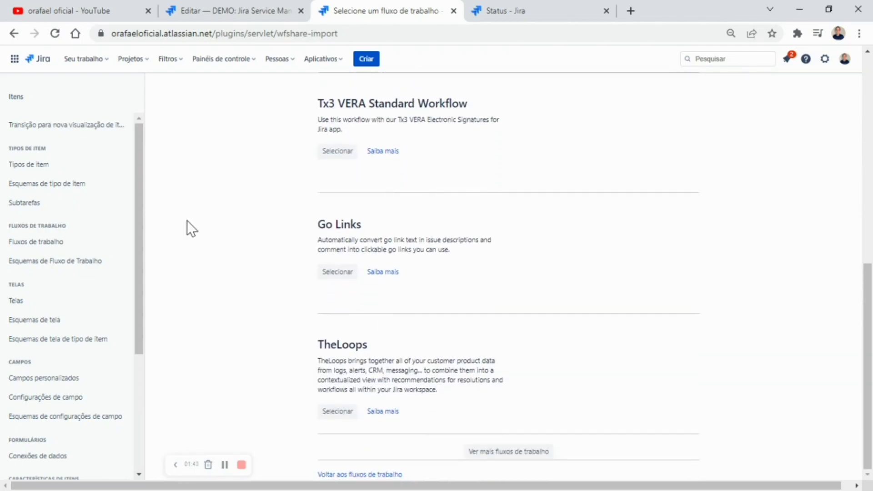
scroll(369, 329, up, 10)
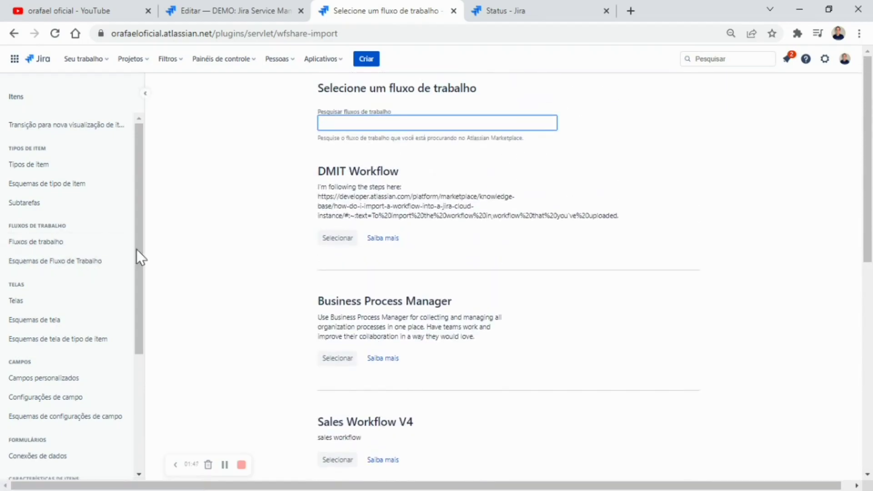
Step: Return to the workflows list and create a new workflow named "WF - Exemplo"
click(71, 249)
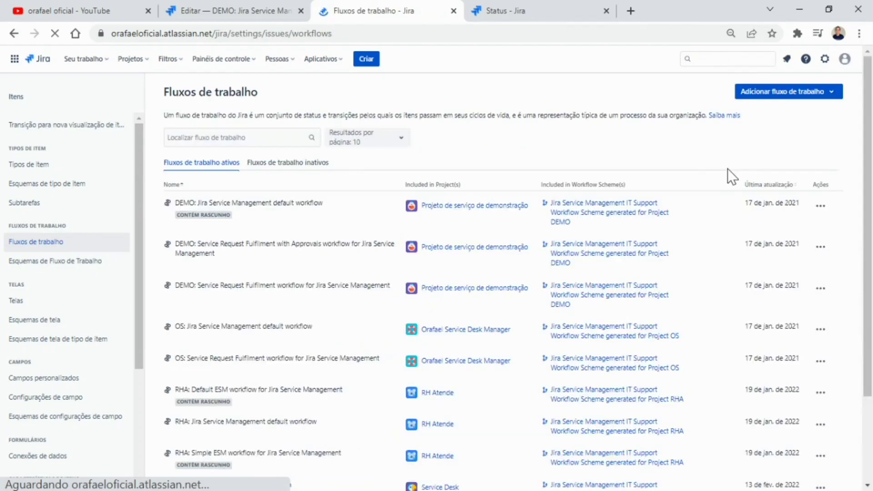
click(761, 97)
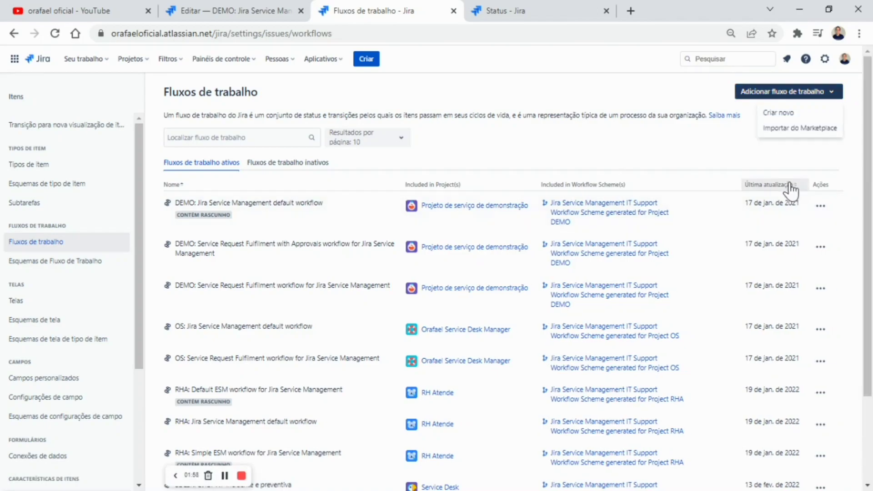
click(776, 113)
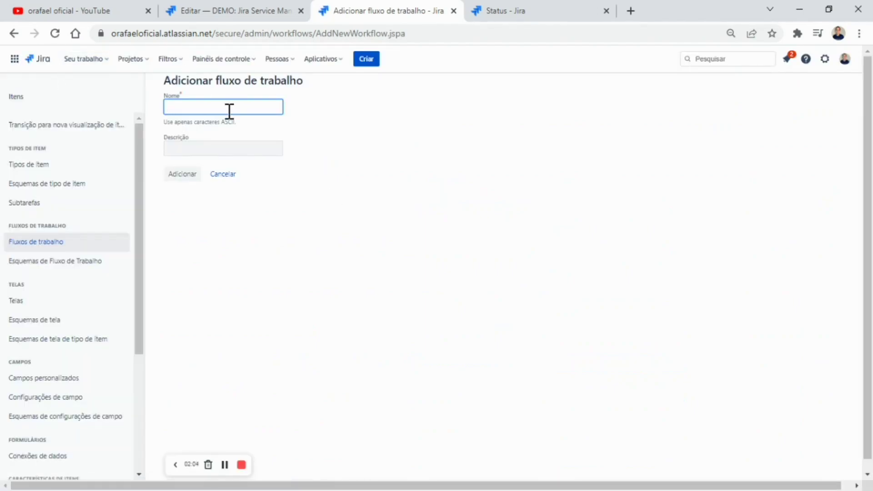
text(WF - Exemplo)
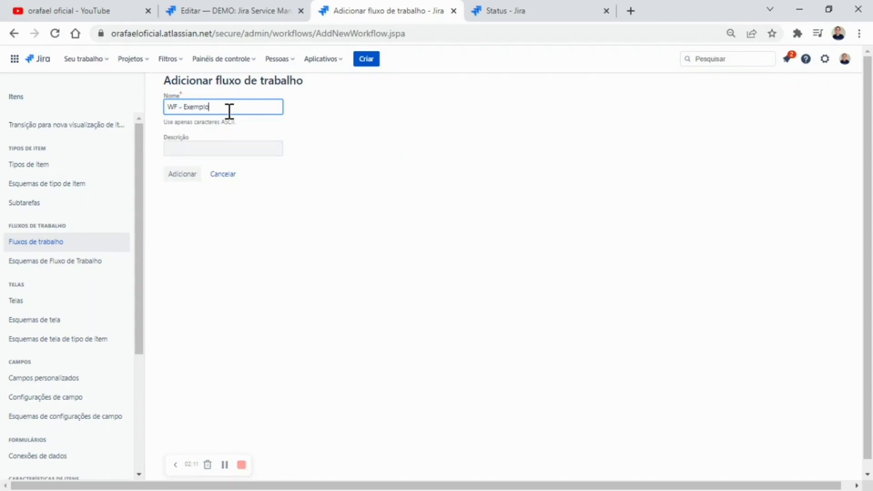
click(190, 177)
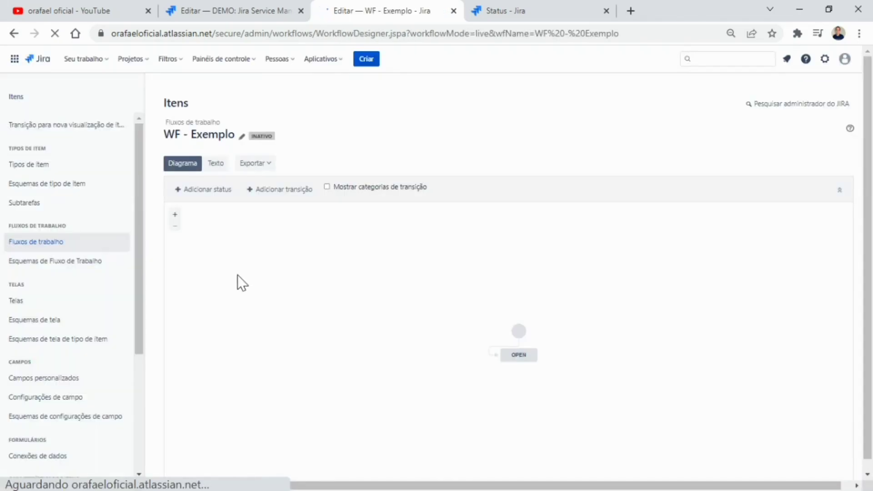
Step: Move the start node and the OPEN status to the upper part of the workflow diagram and show the transition labels
drag(514, 333, 362, 220)
drag(501, 350, 375, 264)
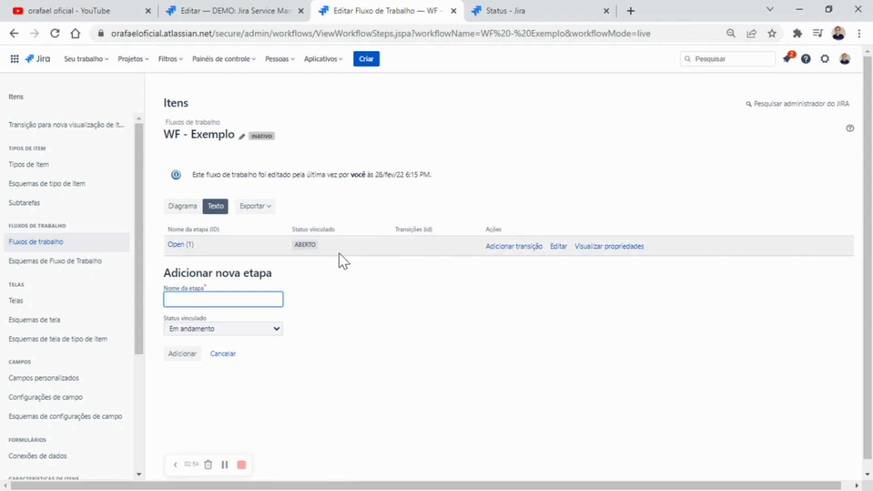
click(184, 207)
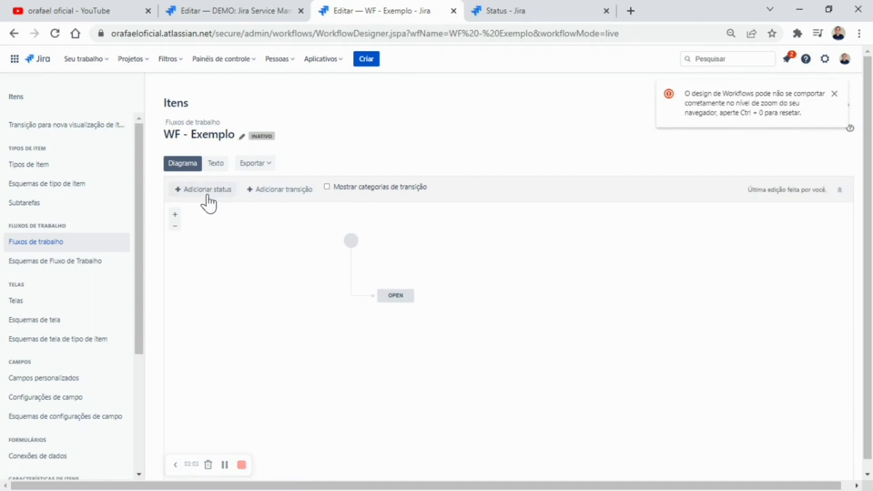
click(326, 187)
Step: Look through the existing statuses that can be added to the workflow without adding one
click(207, 190)
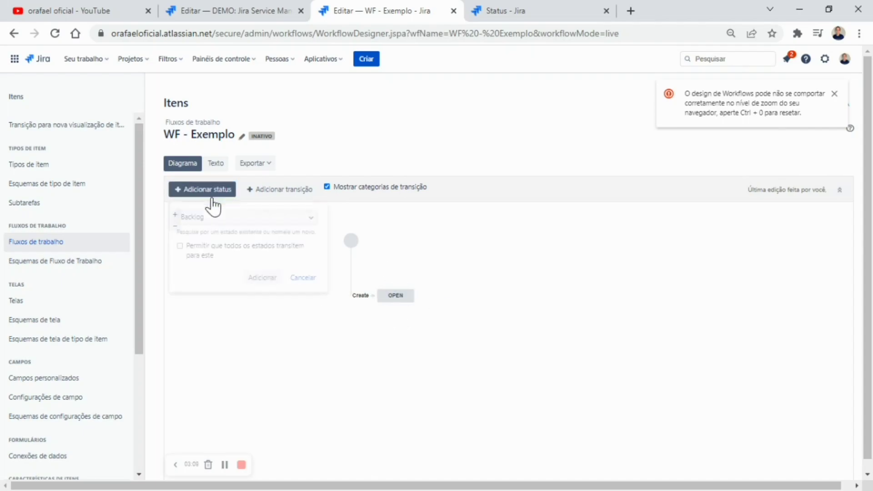
click(308, 217)
scroll(237, 299, down, 3)
scroll(238, 304, down, 4)
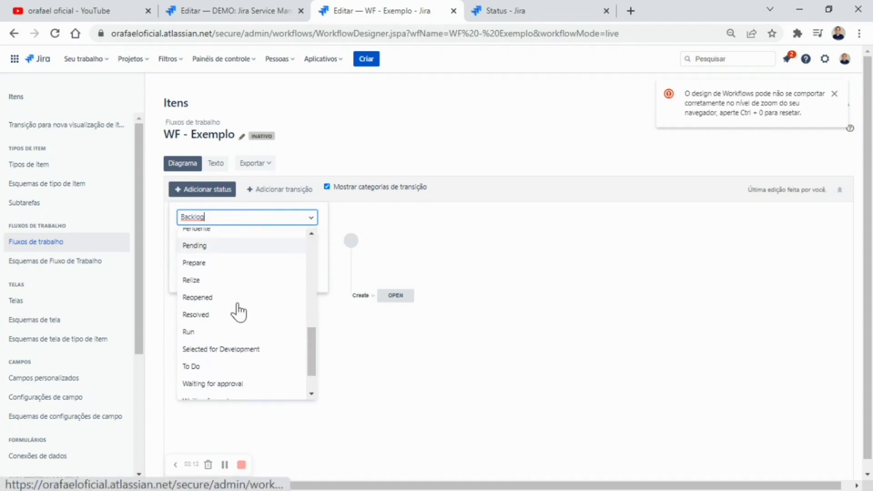
click(465, 241)
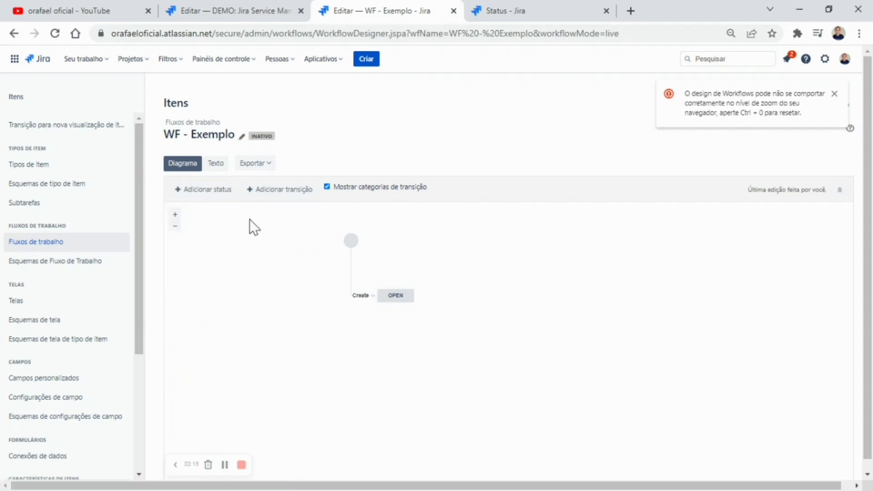
Step: Start adding a new status named "Novo Status" to the workflow
click(220, 196)
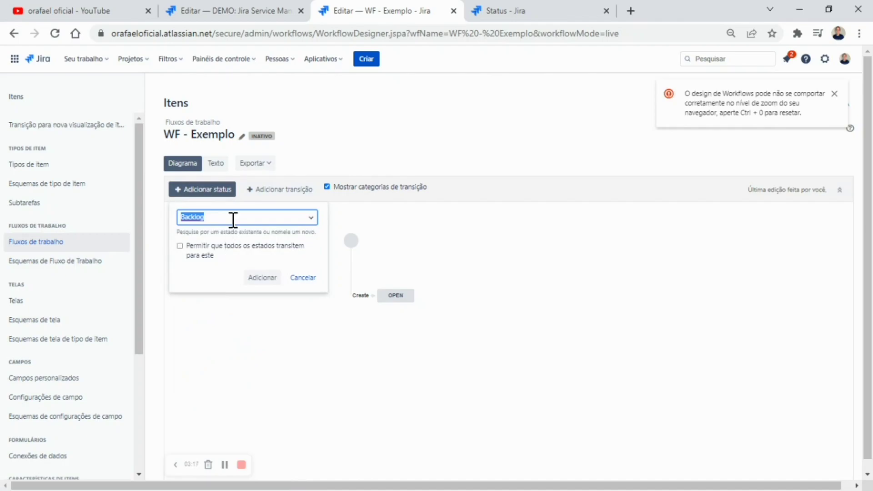
text(Novo Status)
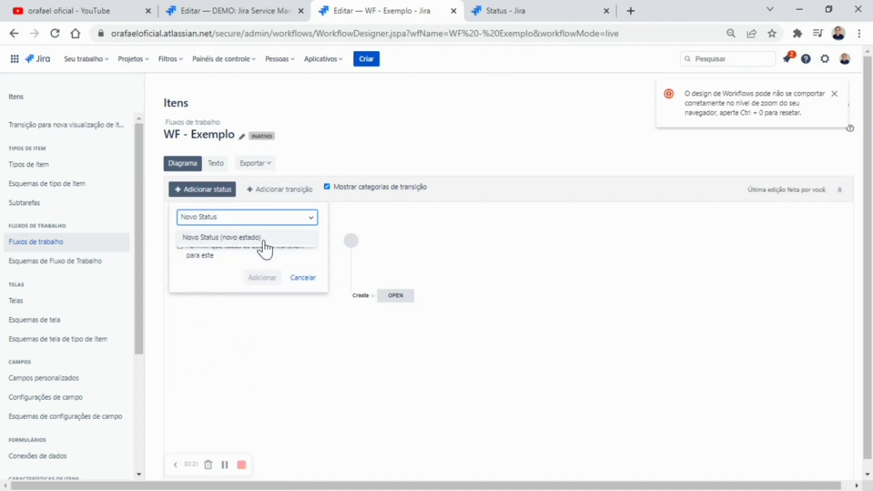
click(245, 237)
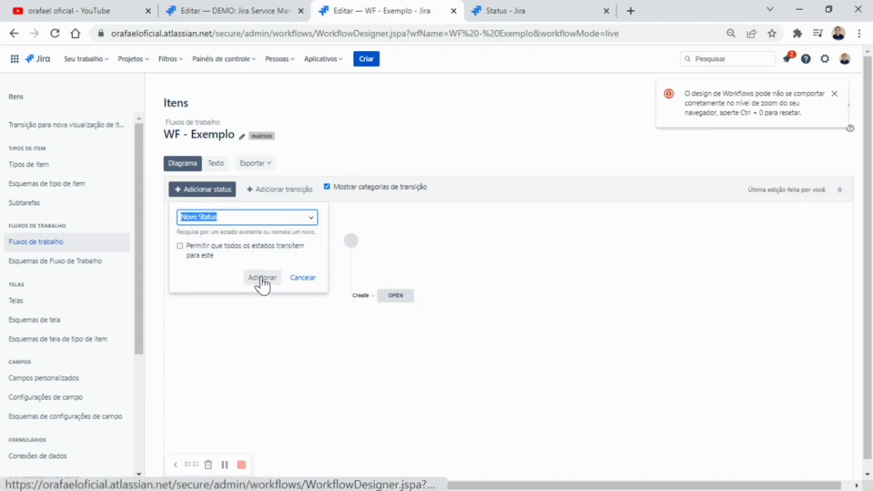
click(257, 278)
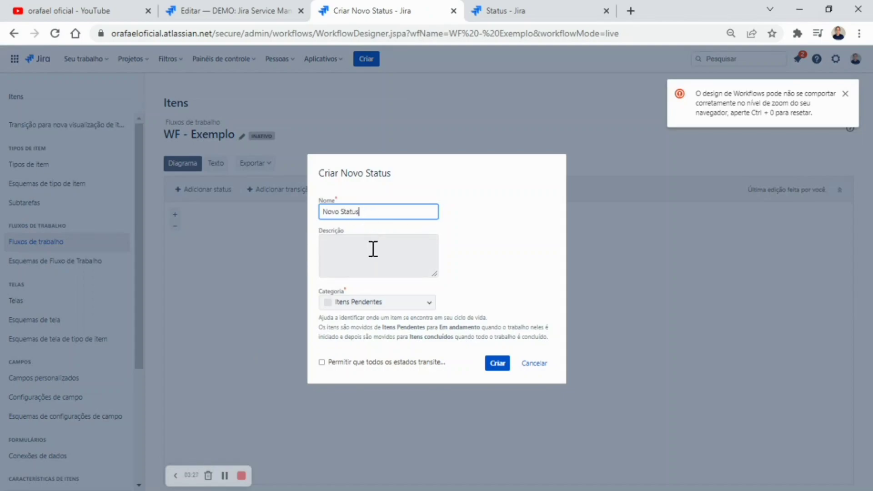
click(370, 257)
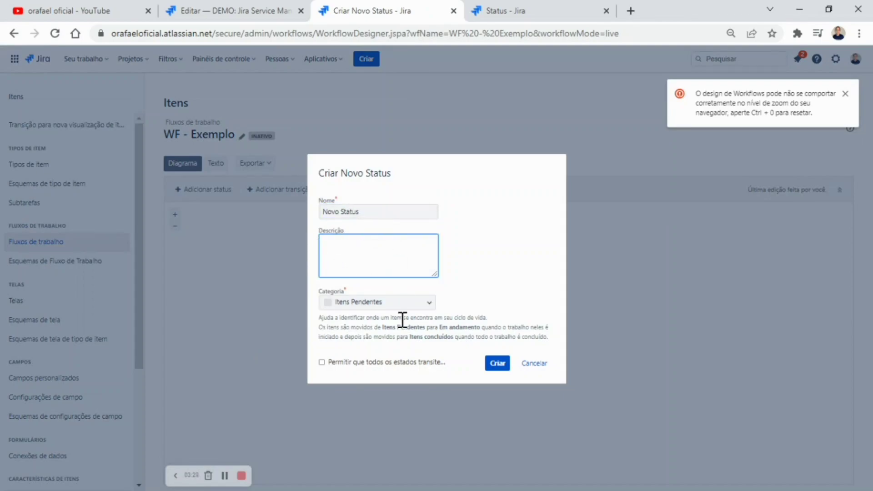
click(412, 302)
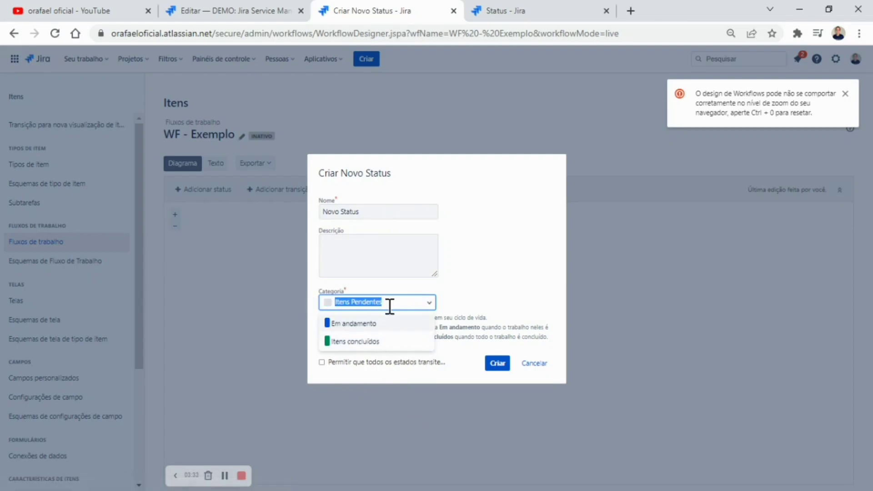
click(388, 324)
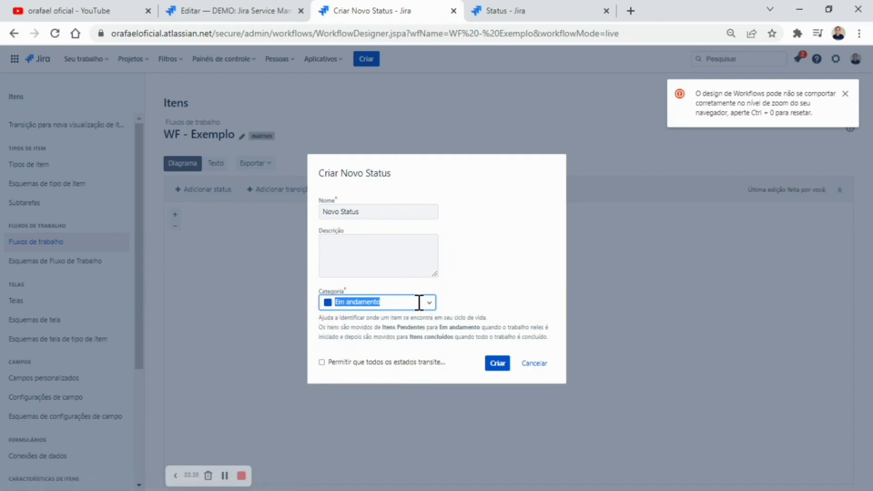
click(350, 308)
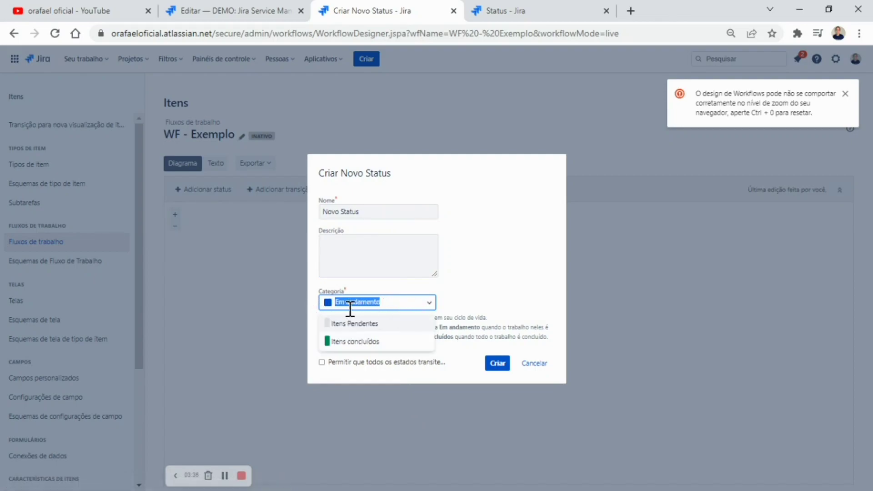
click(366, 342)
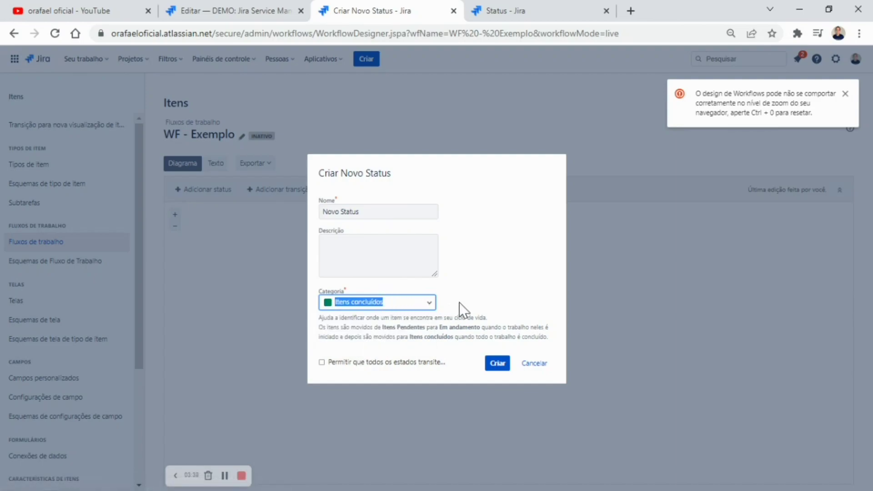
click(423, 302)
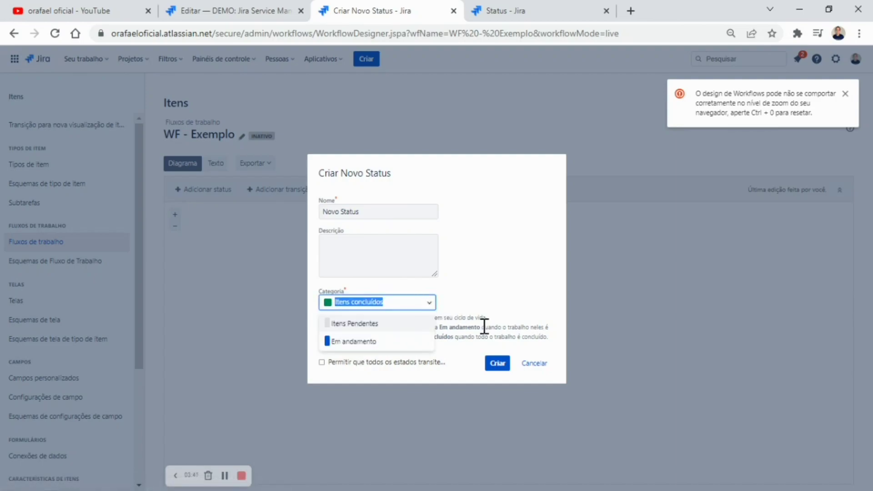
click(533, 365)
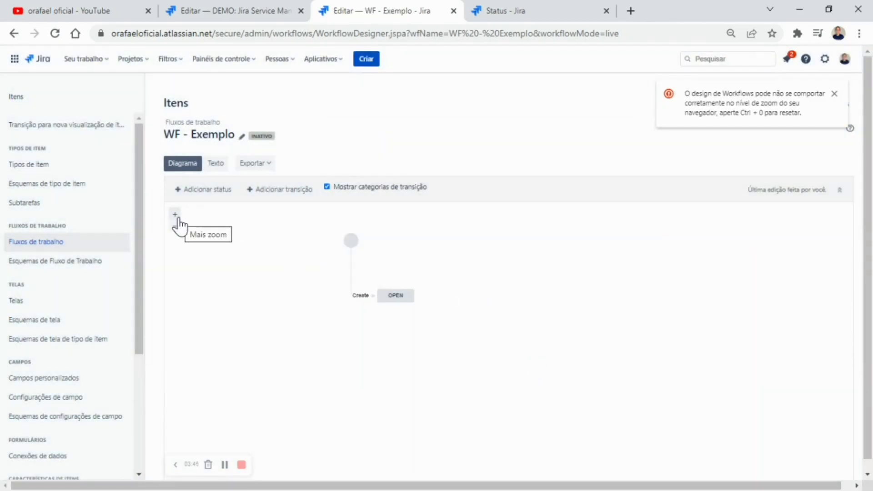
Step: Switch to the Status administration page and look through the existing statuses with their categories and associated workflows
scroll(31, 382, down, 4)
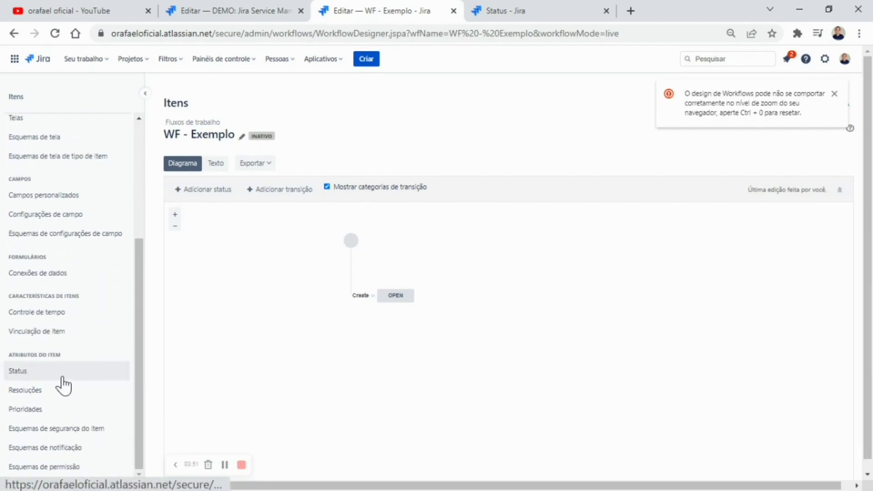
scroll(68, 382, up, 4)
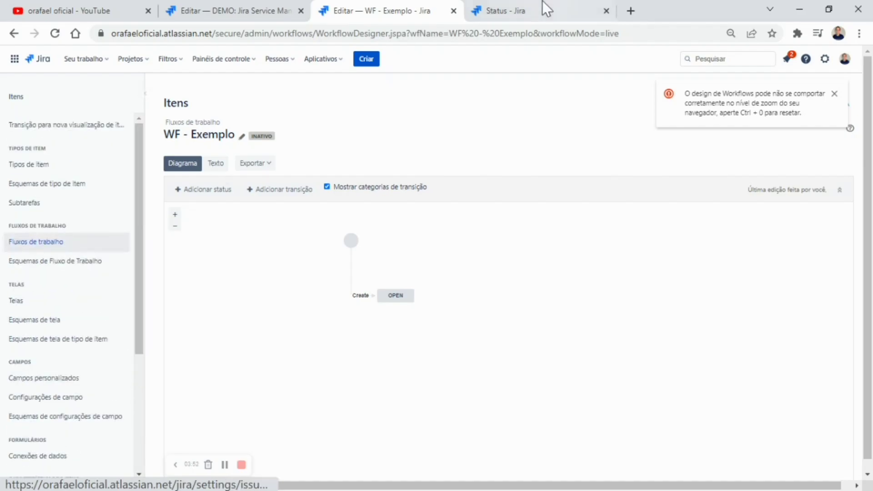
click(543, 4)
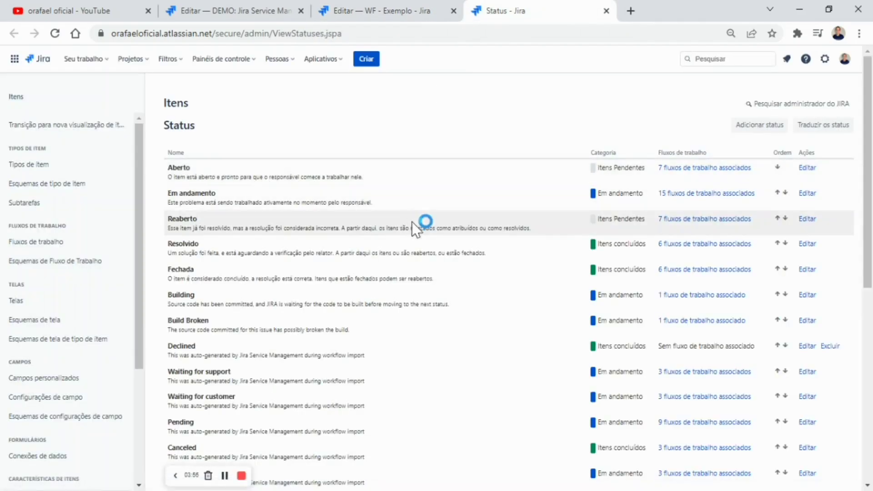
scroll(449, 258, down, 4)
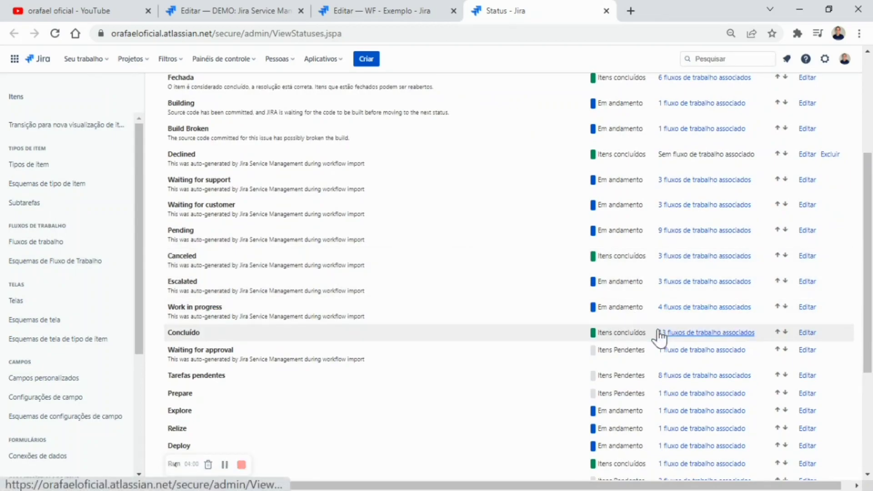
scroll(694, 300, up, 4)
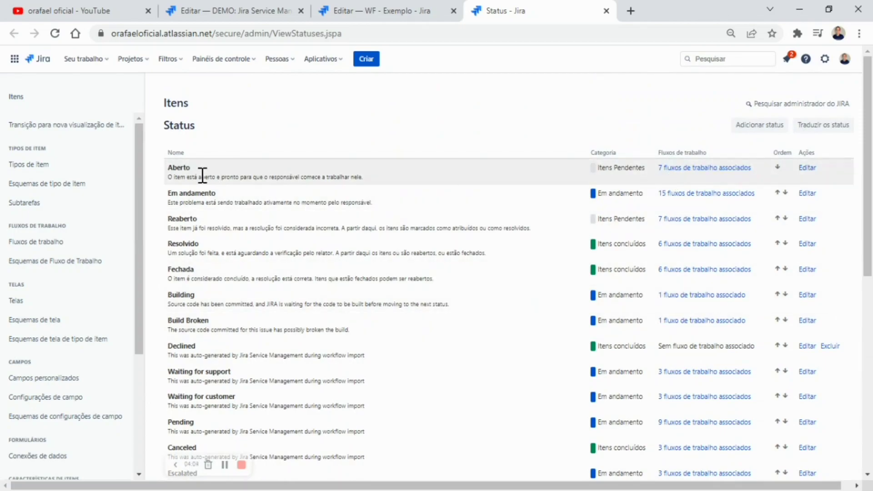
Step: View the workflows associated with the Aberto status, then close the Status page to return to the workflow diagram
double_click(184, 168)
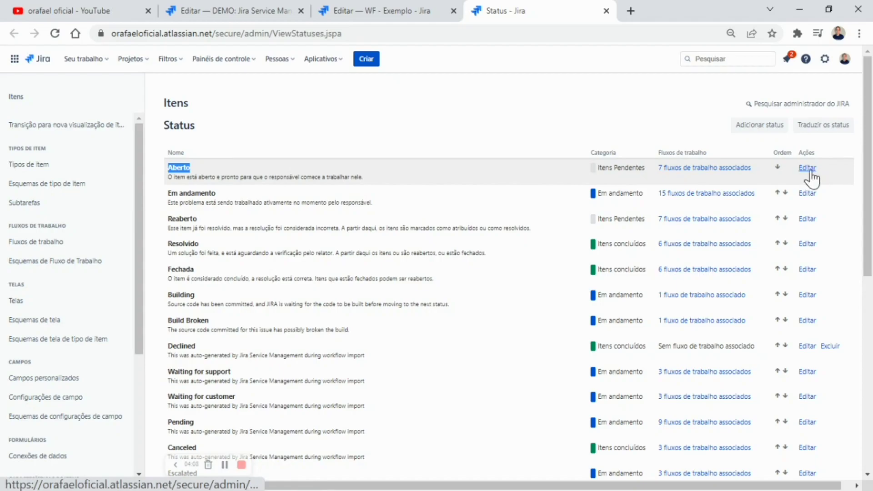
click(717, 169)
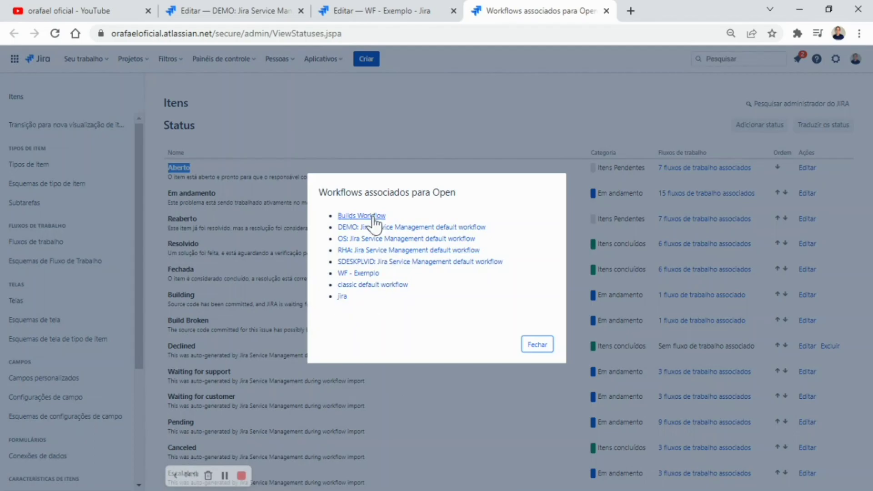
click(544, 347)
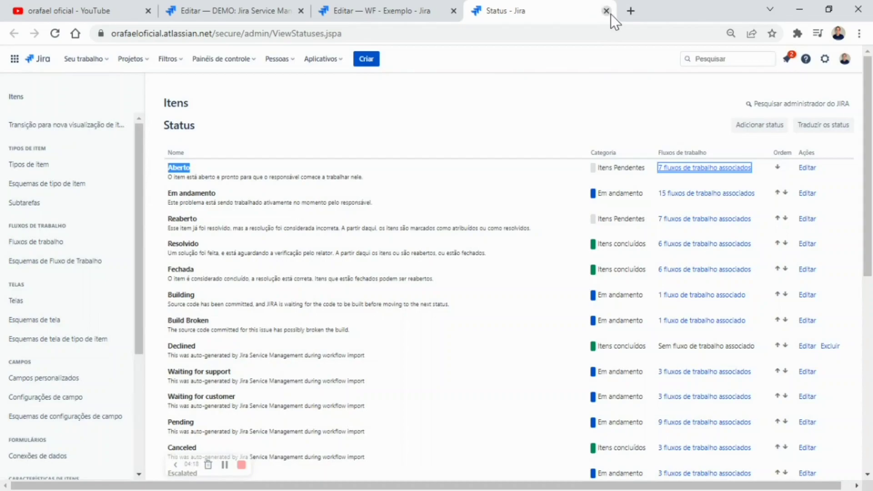
click(609, 13)
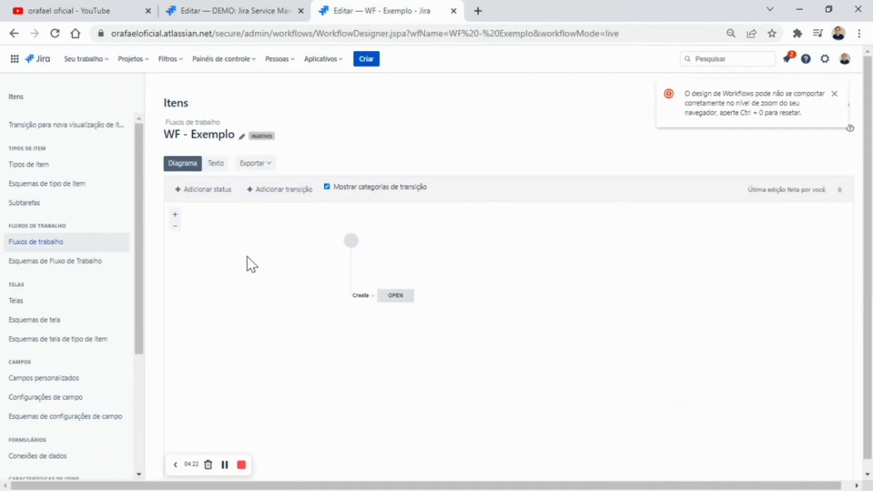
Step: Add the existing status Em Andamento to the workflow and place it beside the OPEN status
click(204, 191)
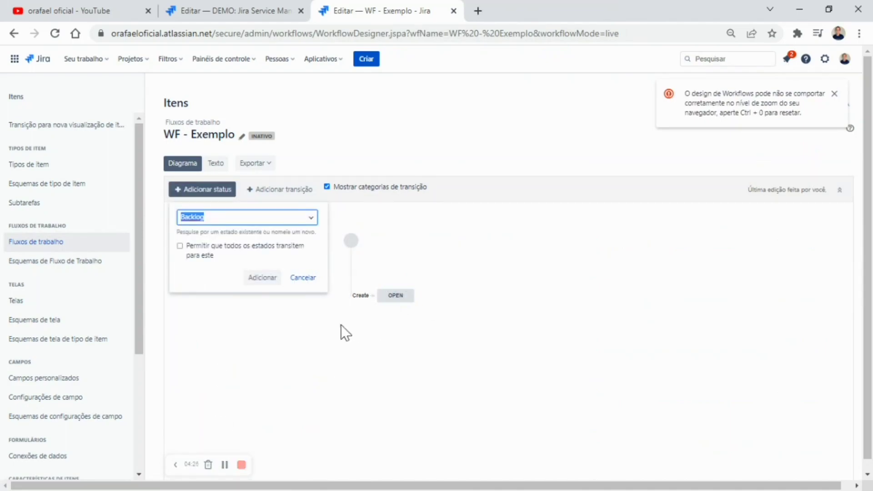
click(310, 219)
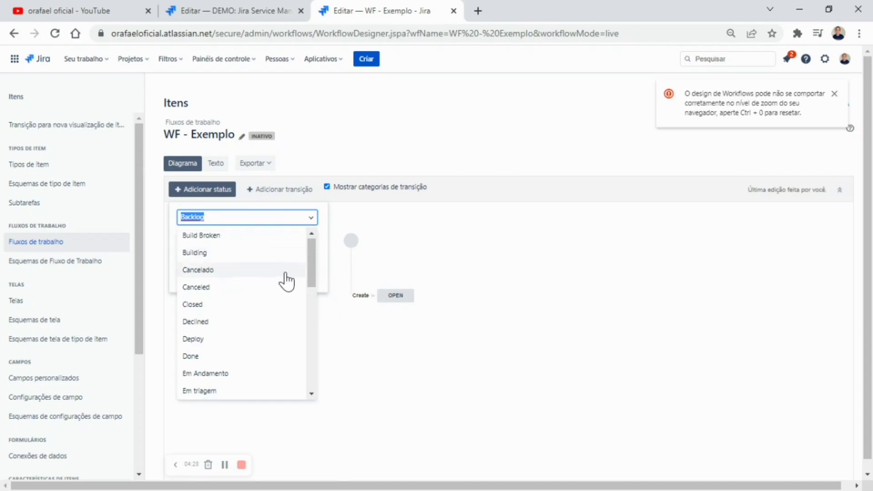
scroll(287, 284, down, 2)
scroll(257, 283, down, 1)
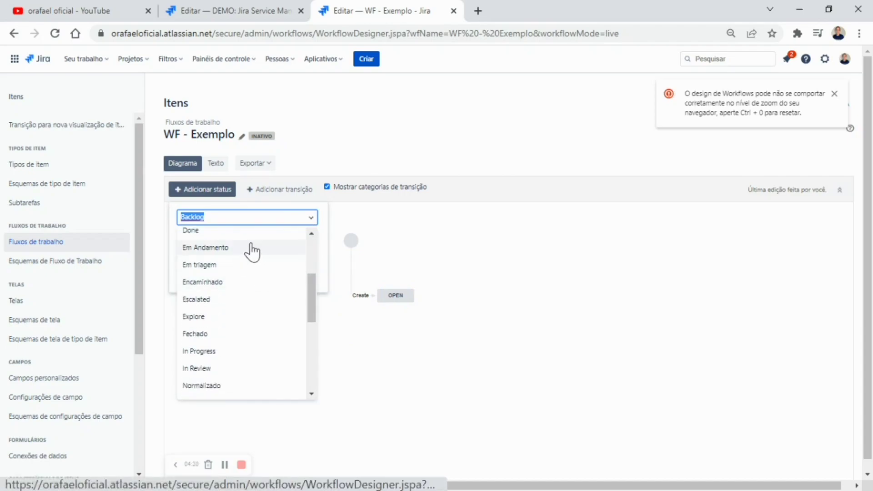
click(248, 250)
click(270, 276)
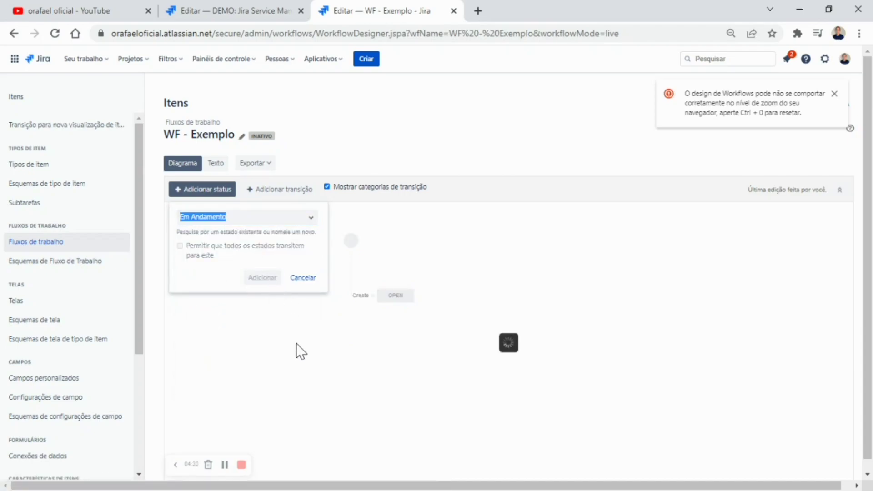
drag(525, 262, 521, 308)
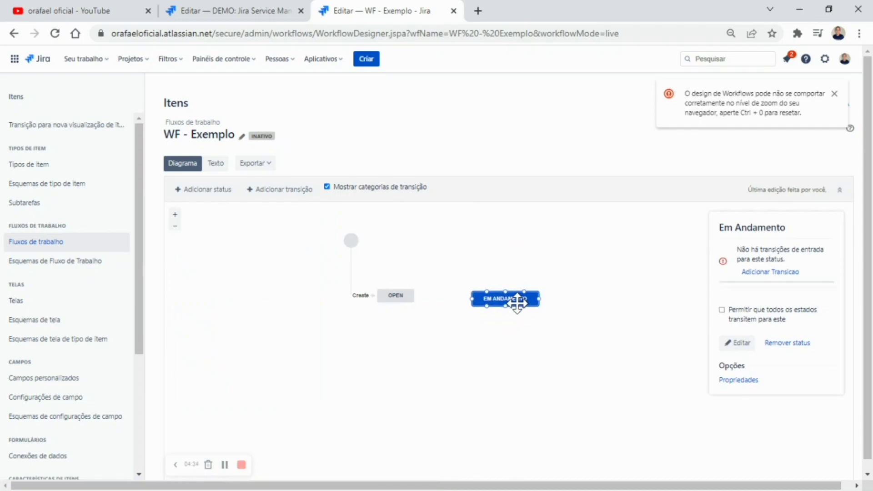
Step: Add a transition named "Iniciar >" from OPEN to EM ANDAMENTO with screen Nenhum, and align EM ANDAMENTO level with OPEN
drag(413, 297, 473, 298)
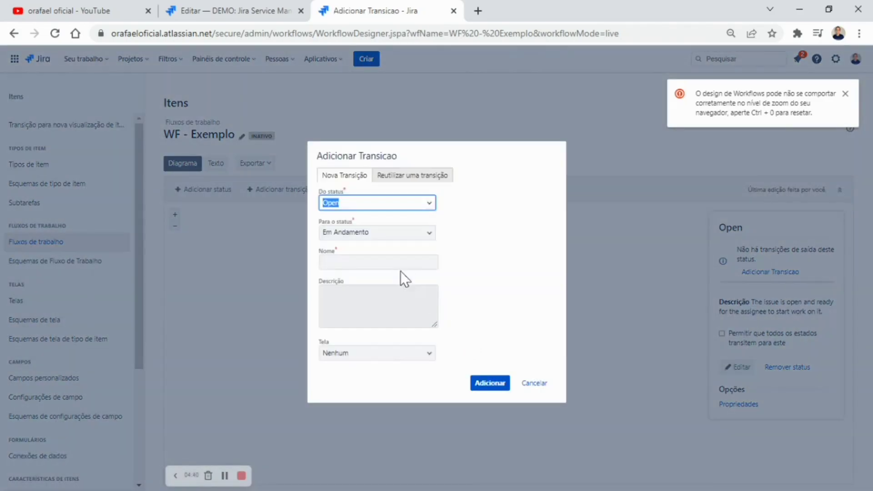
click(398, 262)
text(Inic)
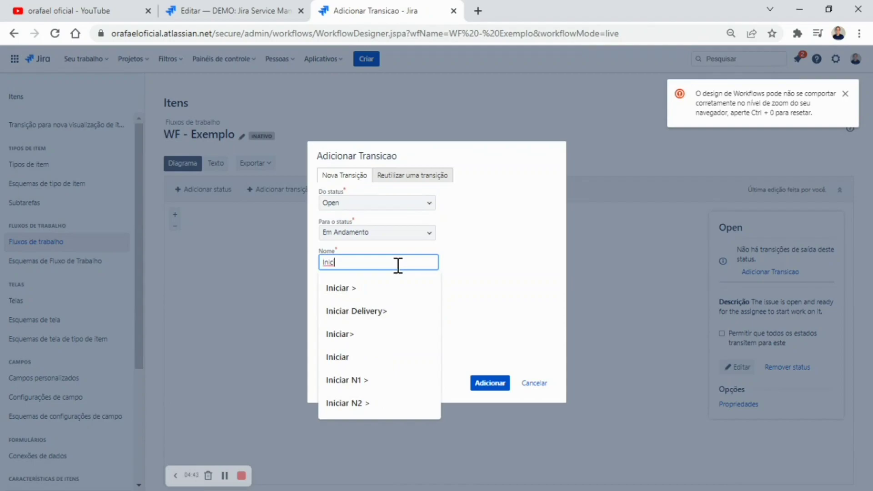
click(398, 287)
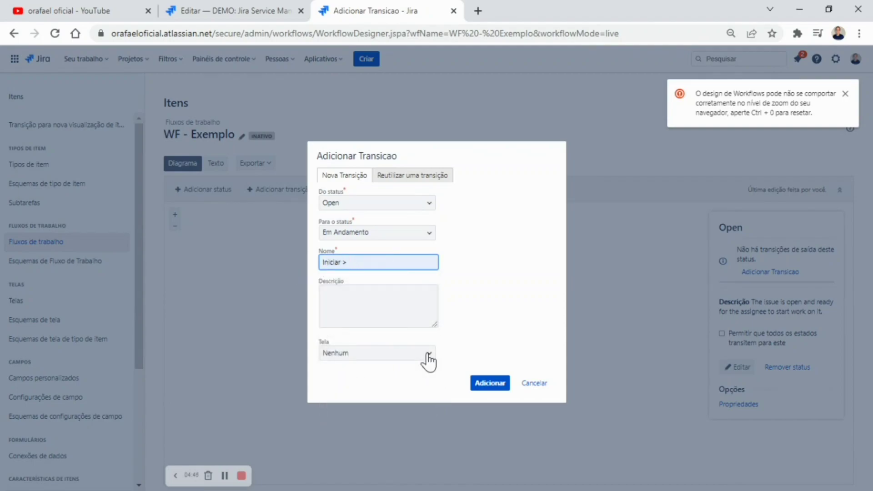
click(428, 356)
click(399, 368)
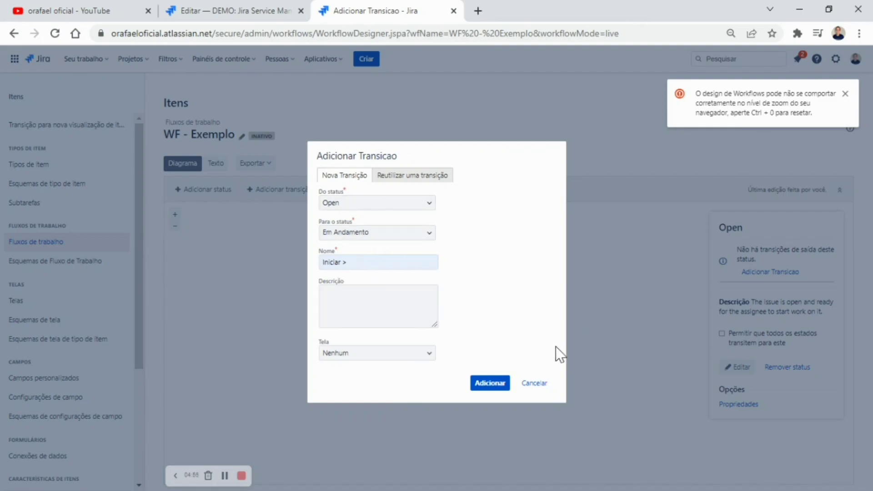
click(496, 388)
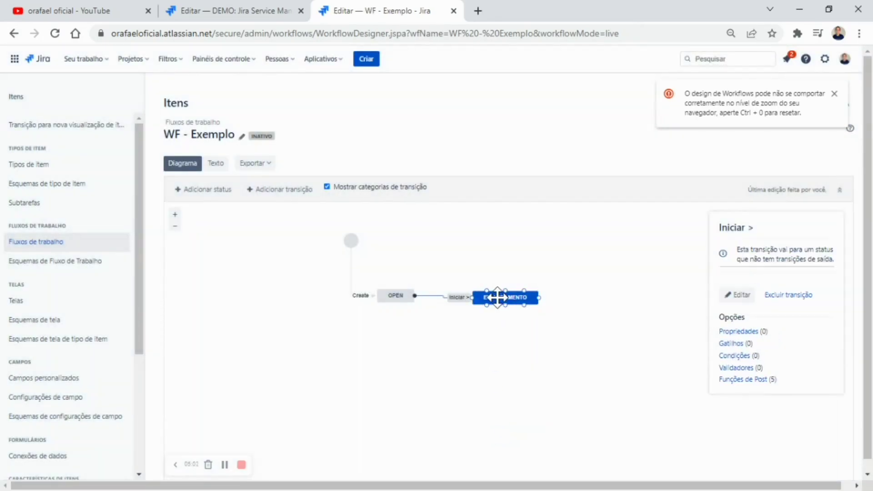
click(507, 296)
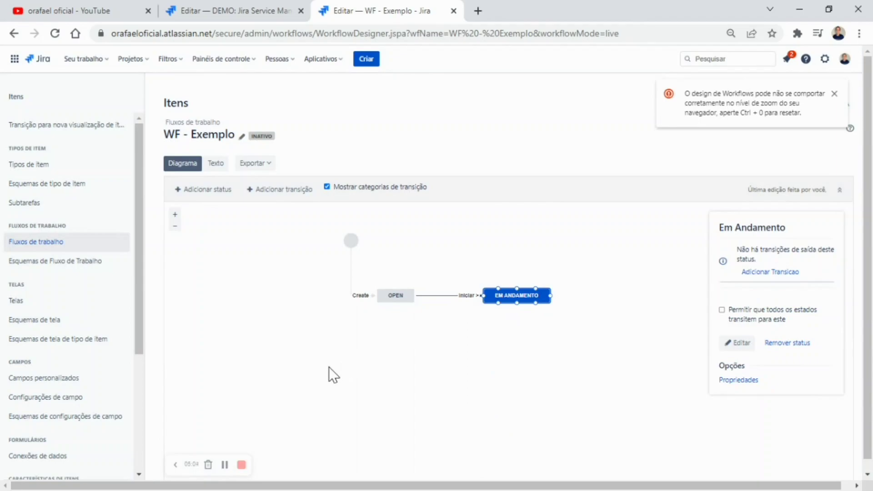
Step: Add the existing status Done to the workflow and place it below EM ANDAMENTO
click(175, 214)
drag(380, 252, 345, 292)
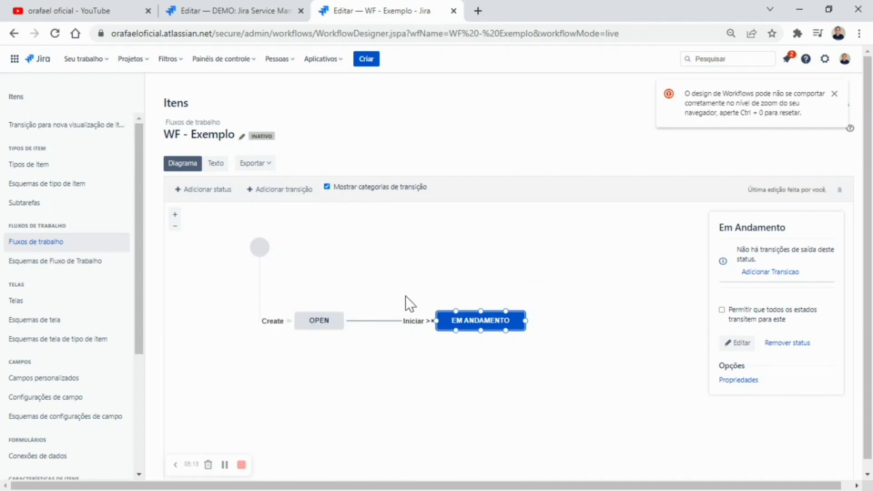
click(207, 195)
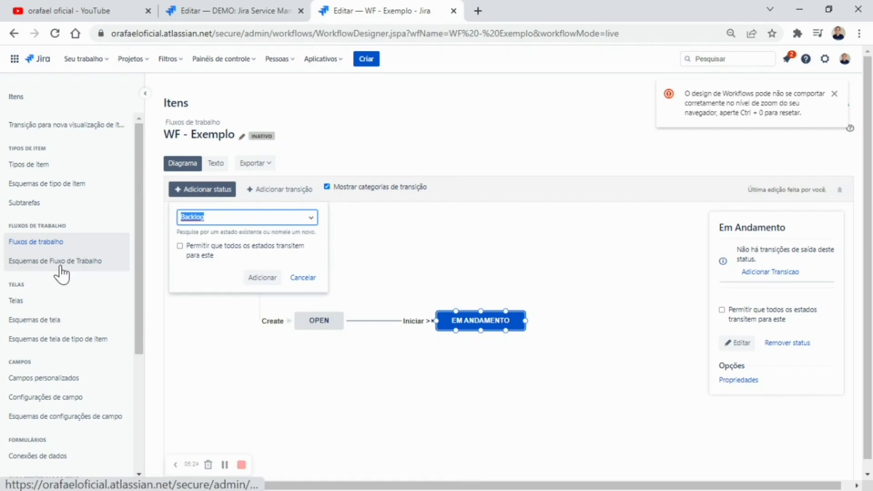
click(284, 227)
click(310, 219)
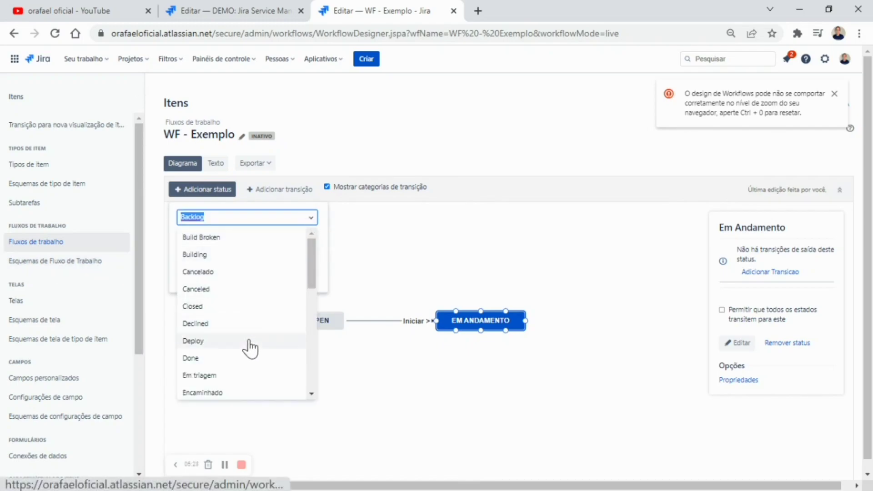
click(232, 359)
click(259, 278)
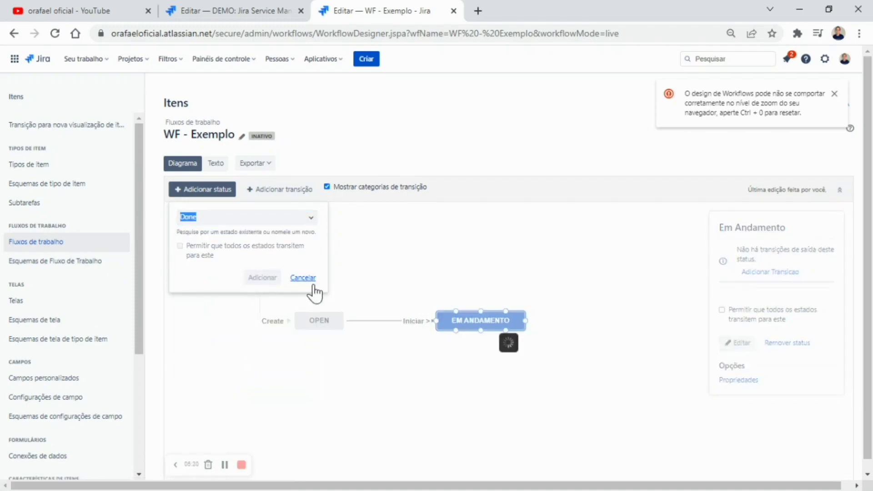
drag(505, 251, 477, 390)
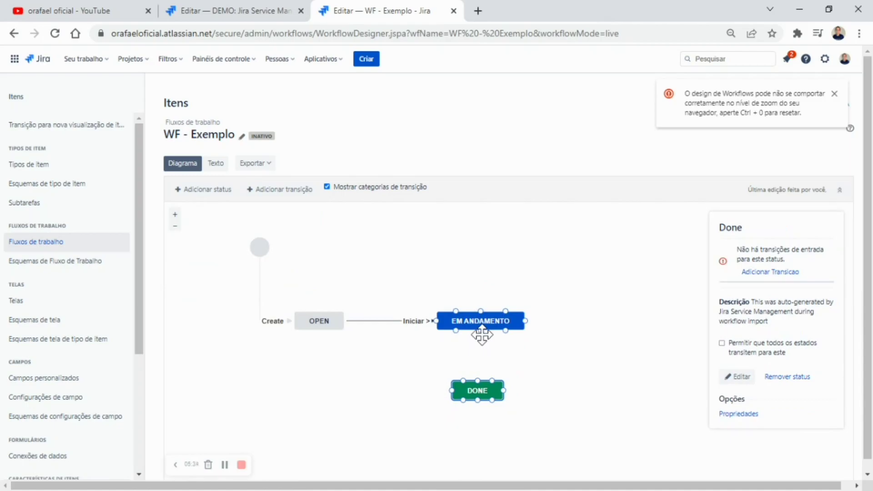
Step: Add a transition named "Fechar" from EM ANDAMENTO to DONE and align DONE directly beneath EM ANDAMENTO
drag(481, 333, 477, 390)
click(362, 262)
text(F)
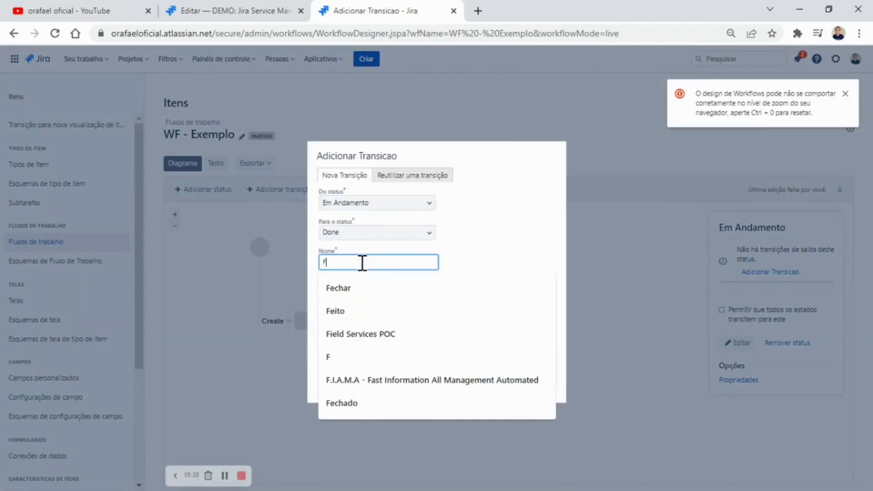
text(echar)
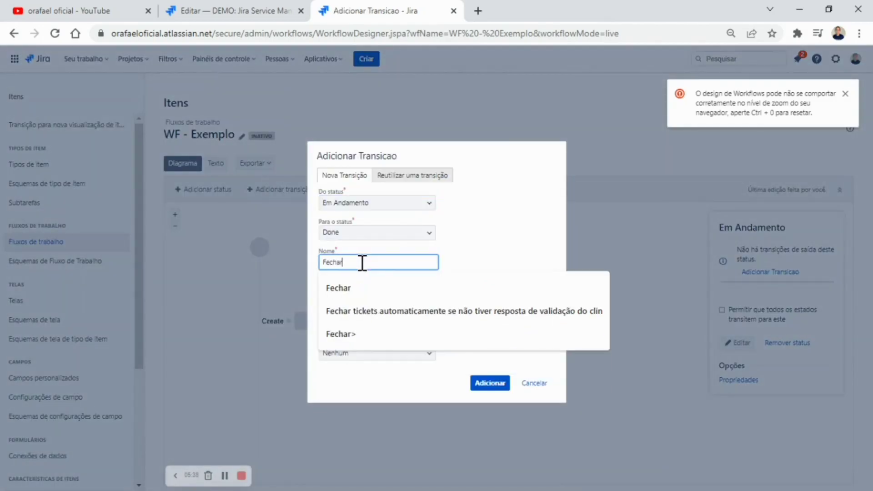
click(361, 286)
click(493, 383)
click(484, 391)
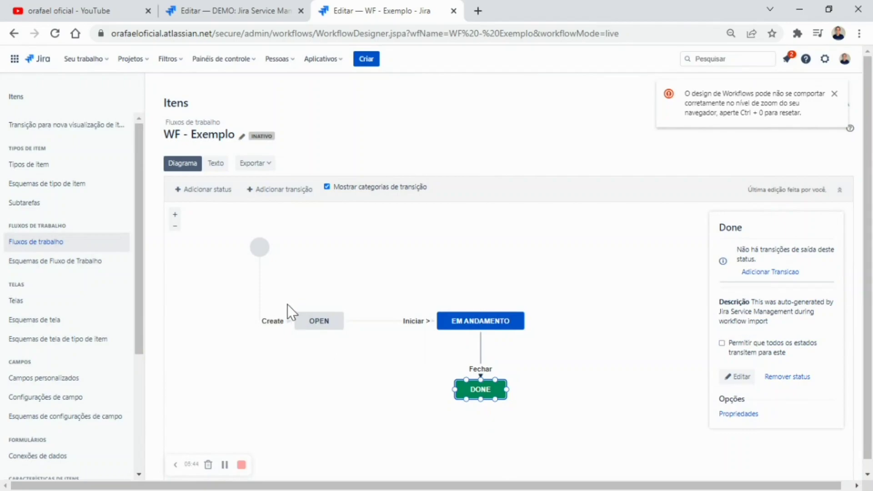
Step: Add a transition named "Reabrir" from DONE to OPEN and dismiss the browser zoom warning
mouse_move(264, 288)
mouse_down()
mouse_move(273, 309)
mouse_move(267, 290)
mouse_up()
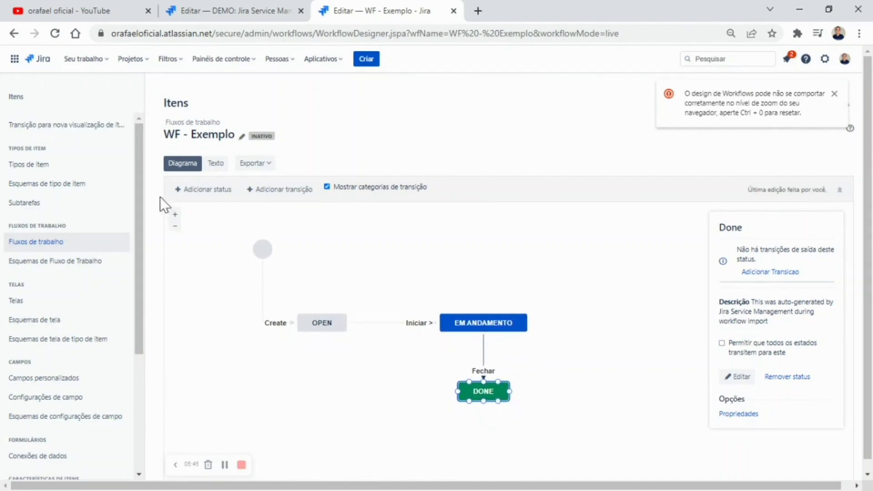
click(175, 214)
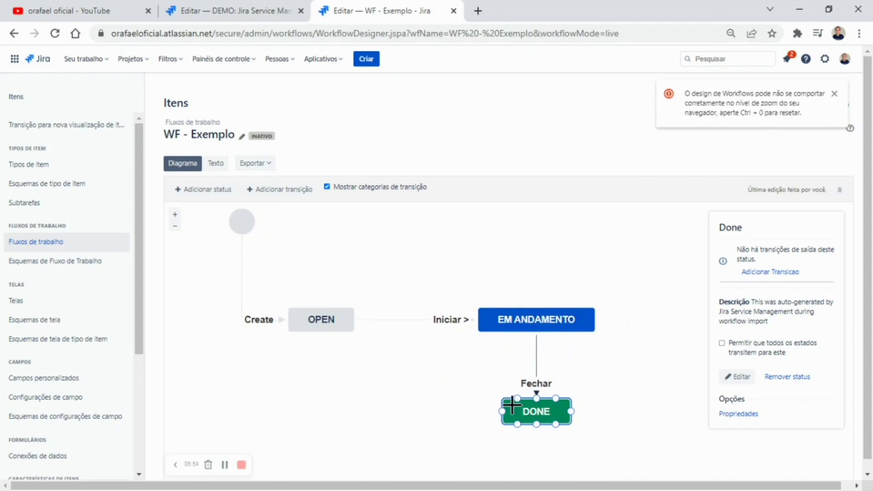
drag(503, 411, 299, 342)
click(351, 262)
text(Reabrir)
click(493, 384)
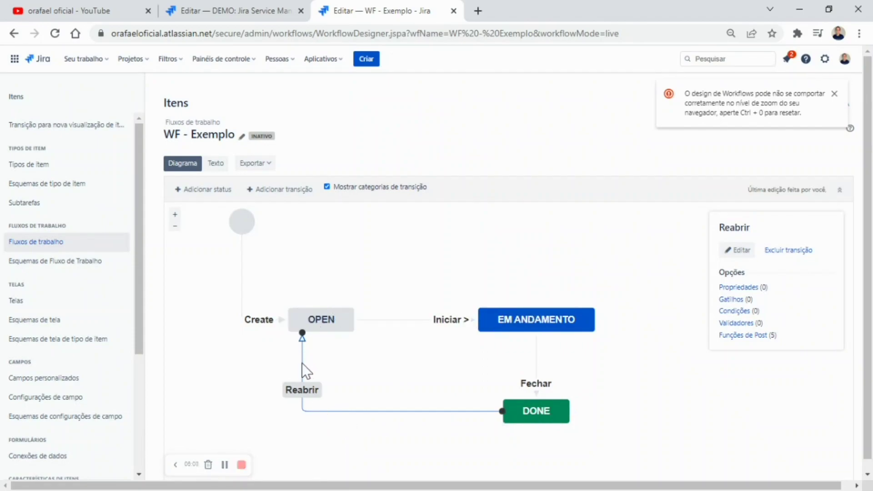
click(399, 359)
drag(400, 357, 377, 359)
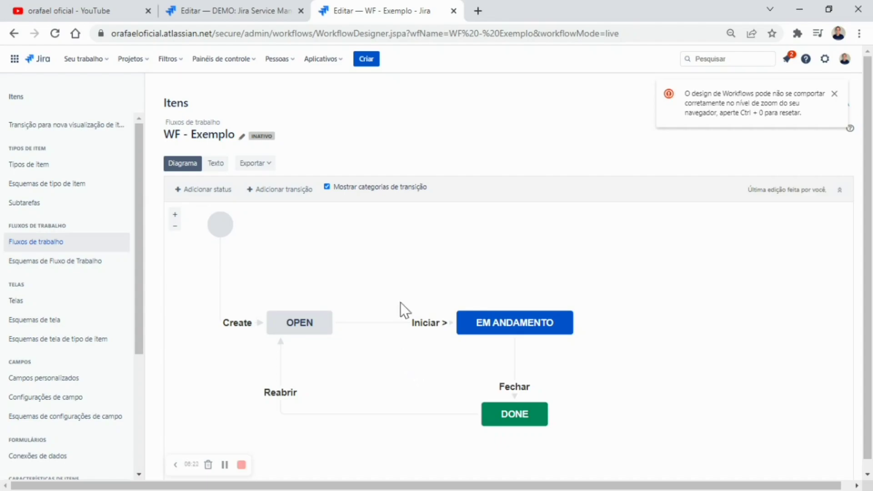
click(834, 93)
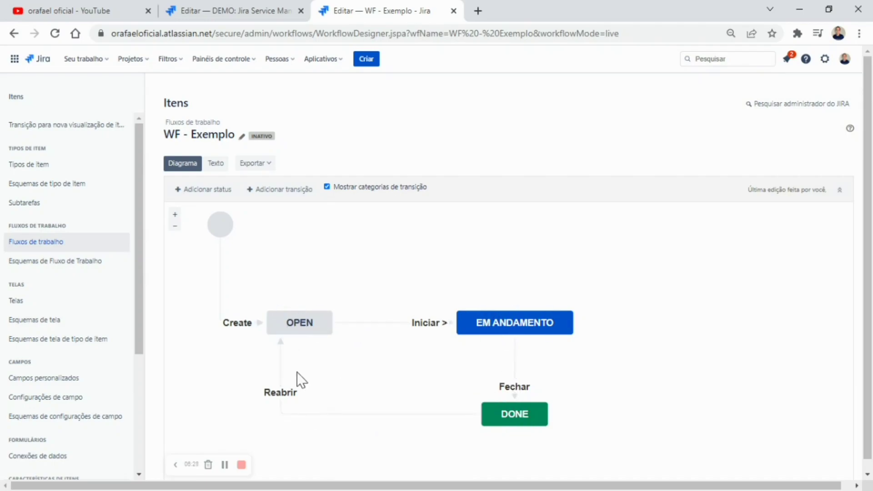
Step: Add the existing status Cancelado to the workflow and place it above EM ANDAMENTO
click(217, 200)
click(370, 223)
click(219, 190)
click(230, 216)
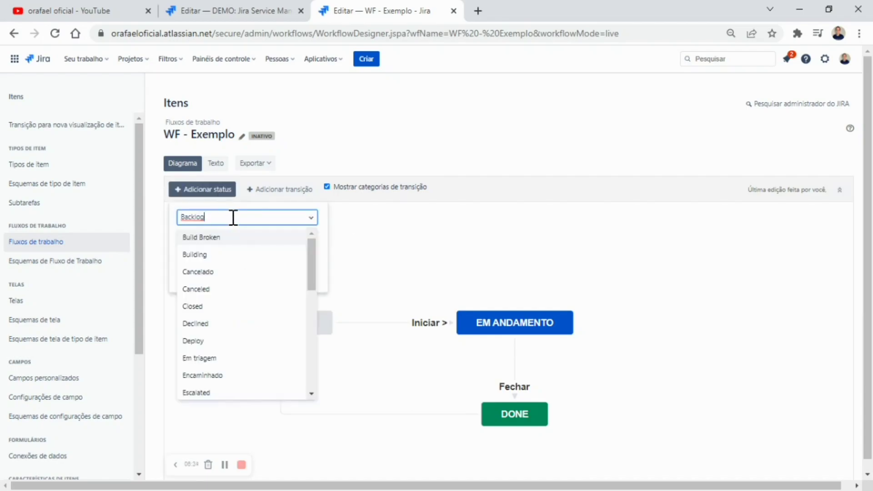
click(228, 272)
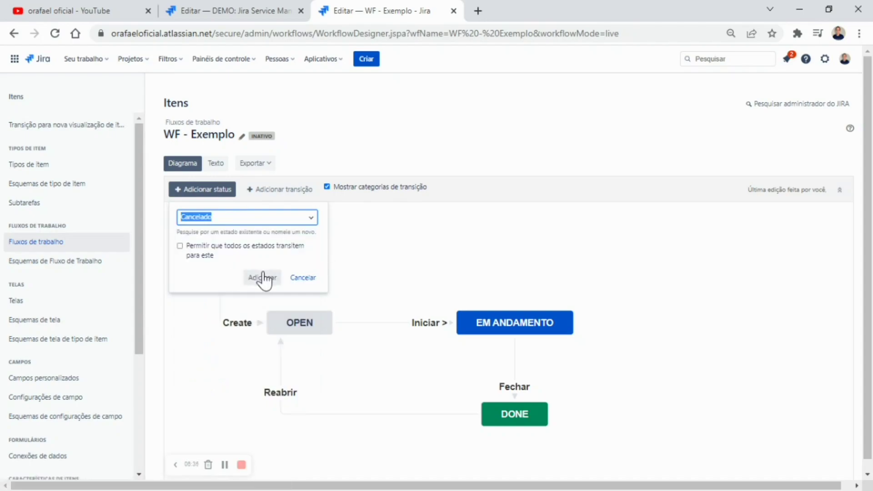
click(264, 277)
drag(467, 260, 492, 273)
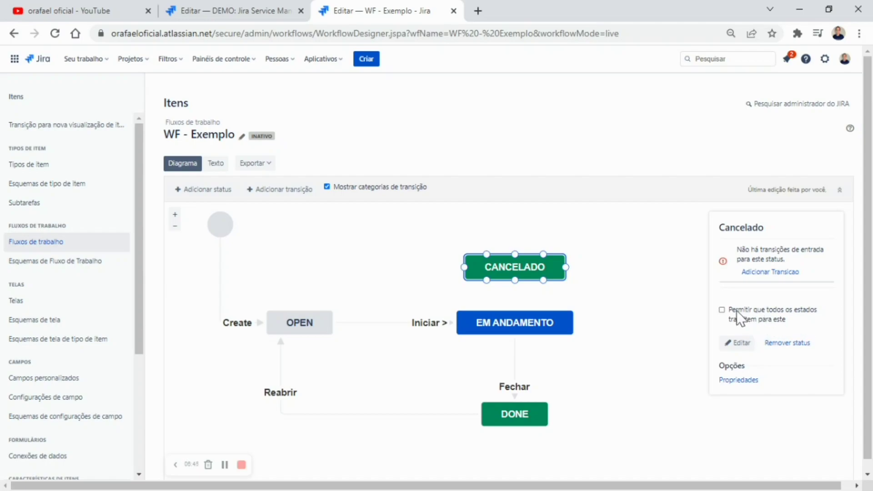
Step: Allow all statuses to transition to CANCELADO and place it beside DONE
click(722, 310)
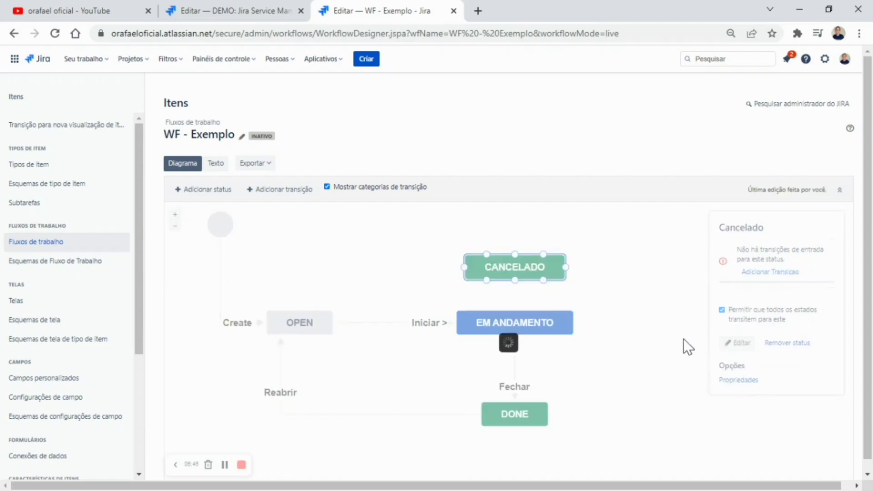
click(293, 323)
click(522, 326)
click(512, 416)
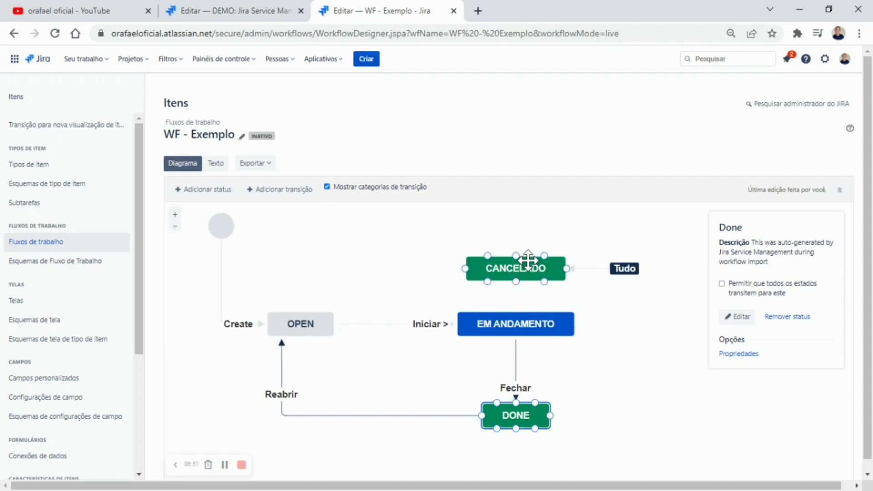
drag(514, 267, 640, 415)
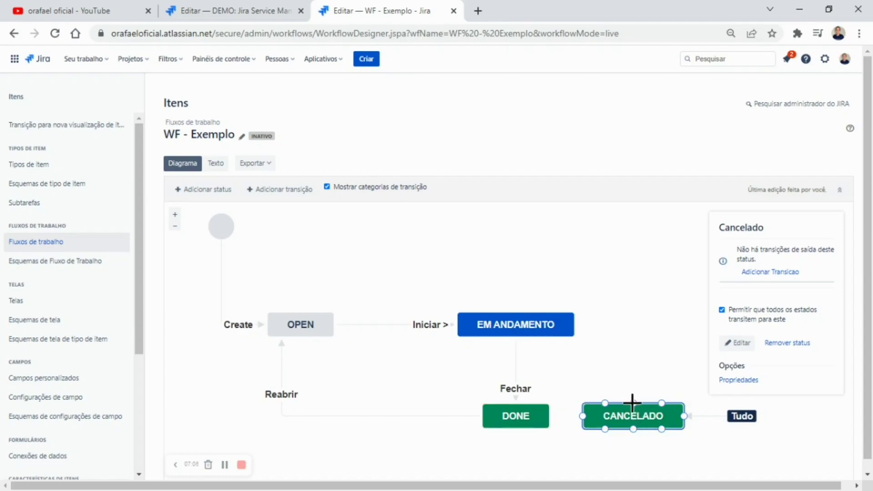
click(614, 362)
click(549, 330)
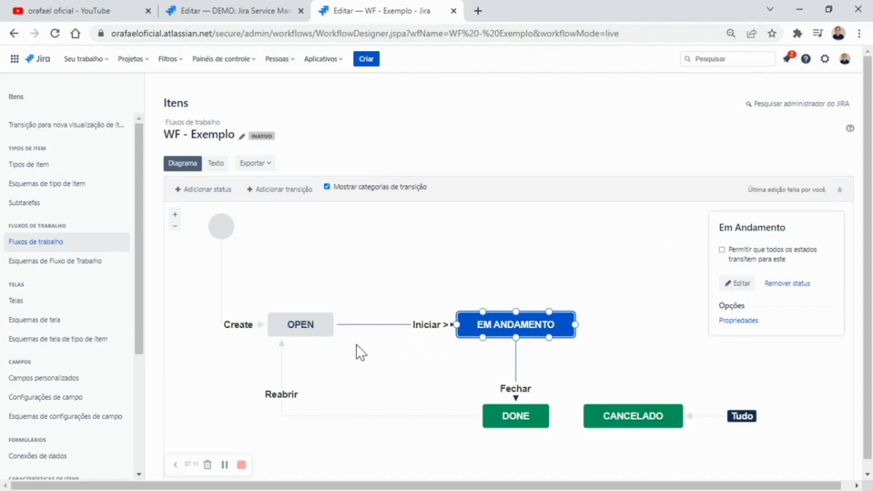
click(507, 391)
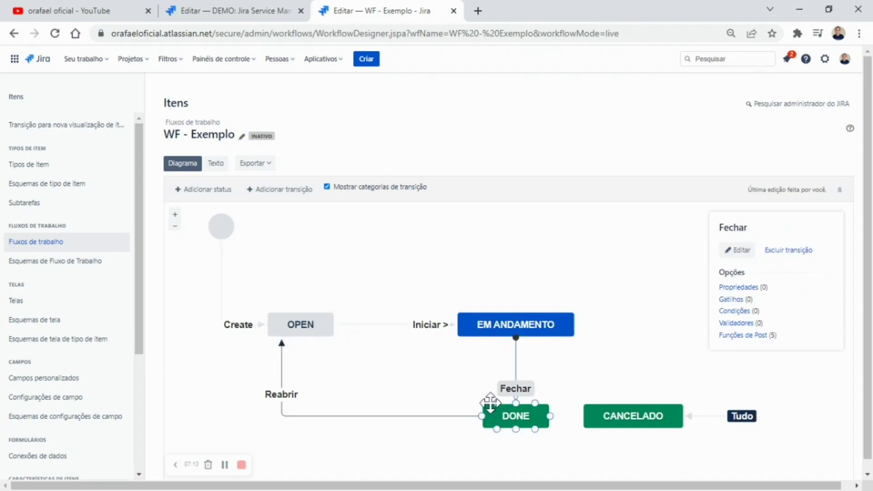
click(417, 357)
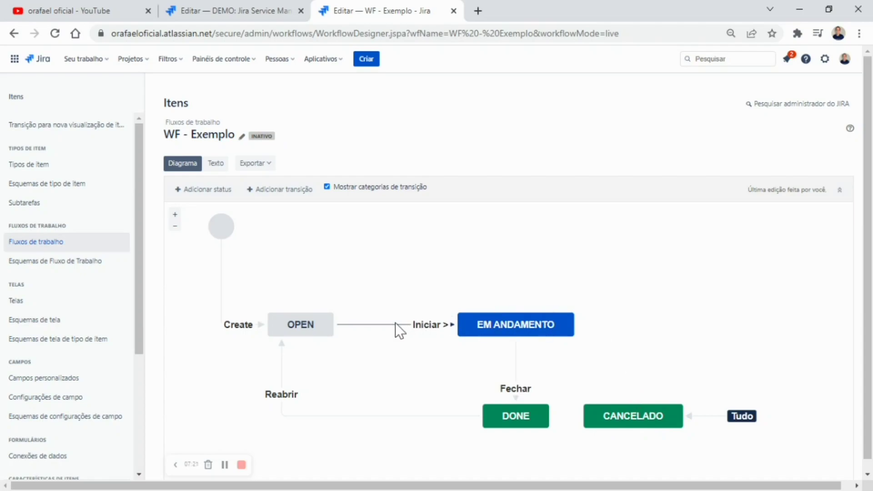
Step: Delete the "Iniciar >", "Fechar" and "Reabrir" transitions from the diagram
click(383, 325)
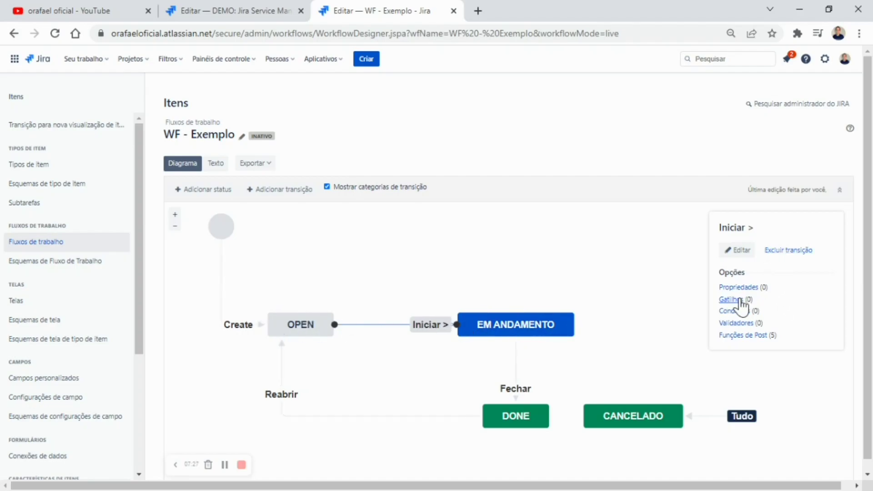
click(786, 251)
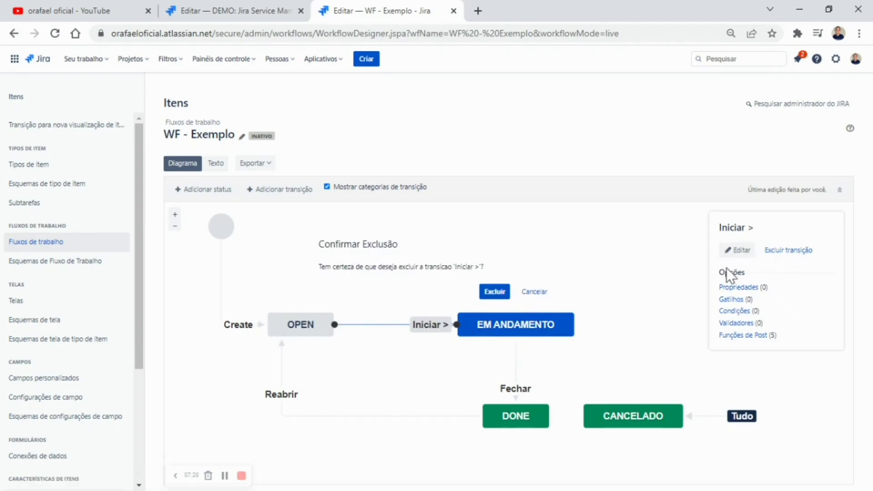
click(495, 292)
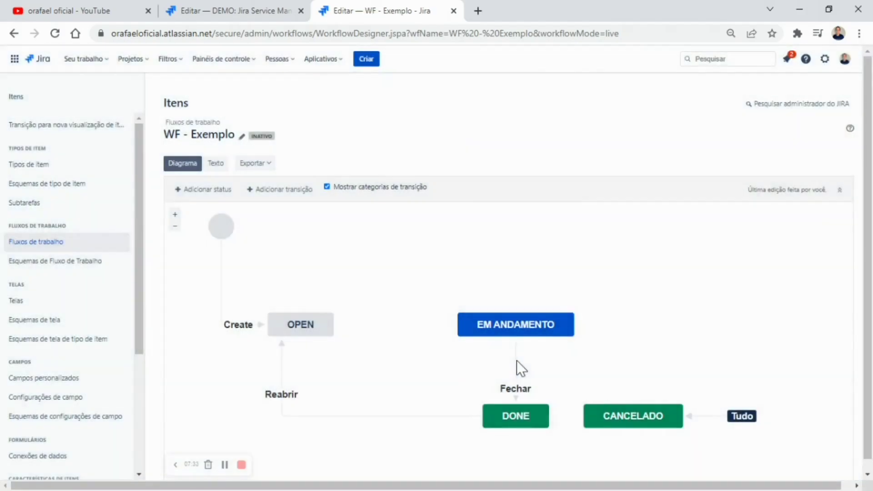
click(516, 361)
click(783, 305)
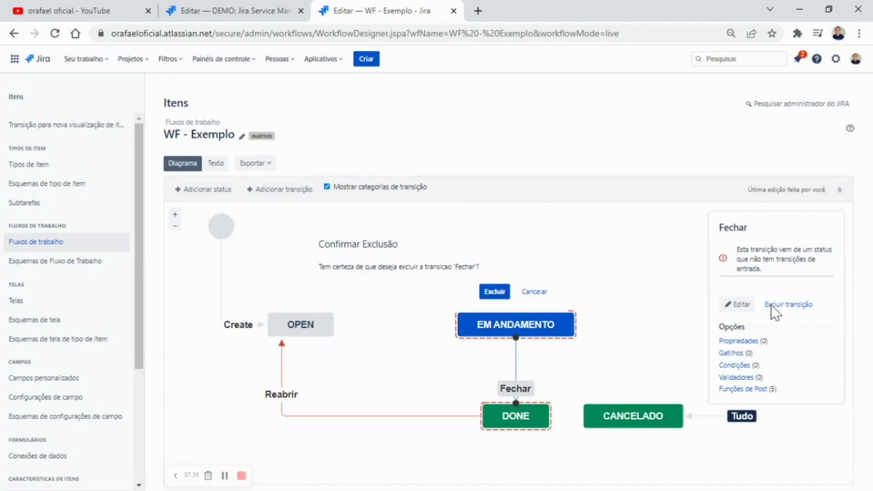
click(502, 293)
click(398, 414)
click(796, 305)
click(495, 293)
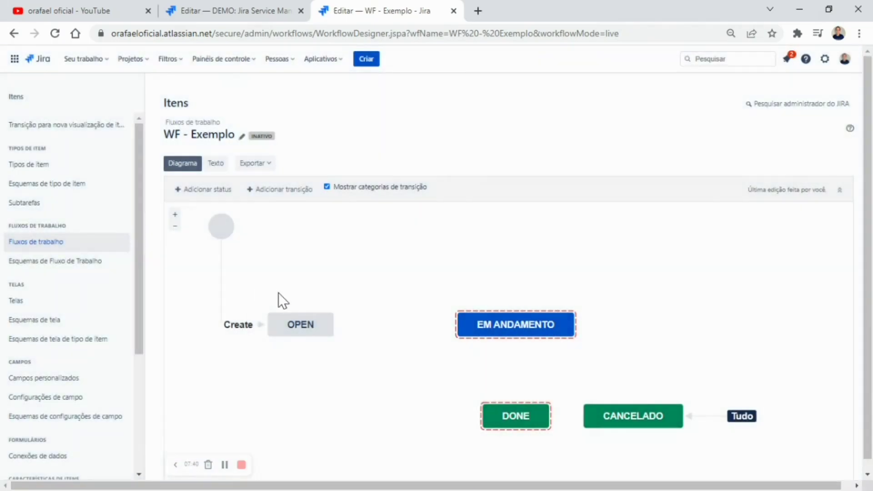
Step: Allow all statuses to transition to OPEN, EM ANDAMENTO and DONE, stack the latter two beneath OPEN and move CANCELADO closer to DONE
click(296, 323)
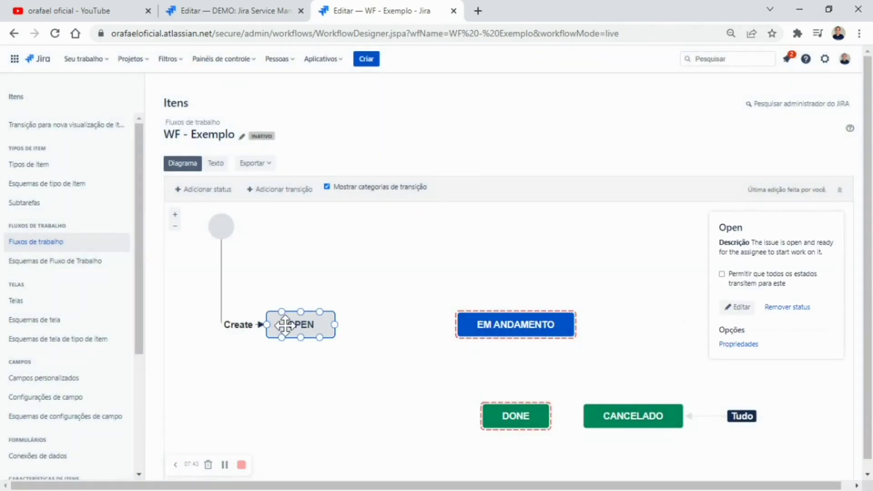
drag(304, 367, 305, 366)
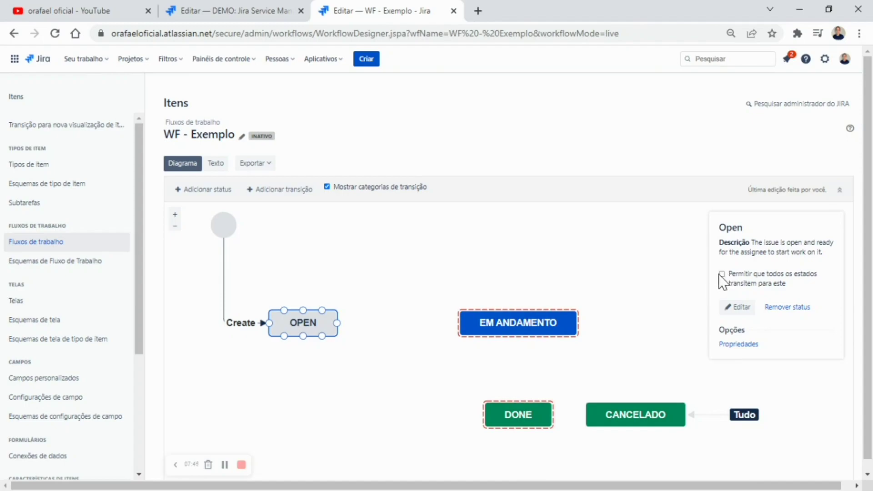
drag(523, 321, 311, 370)
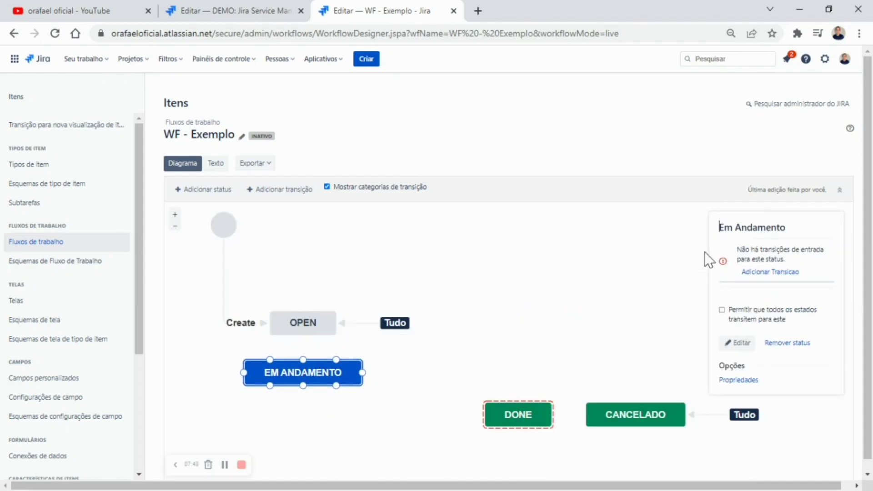
click(527, 411)
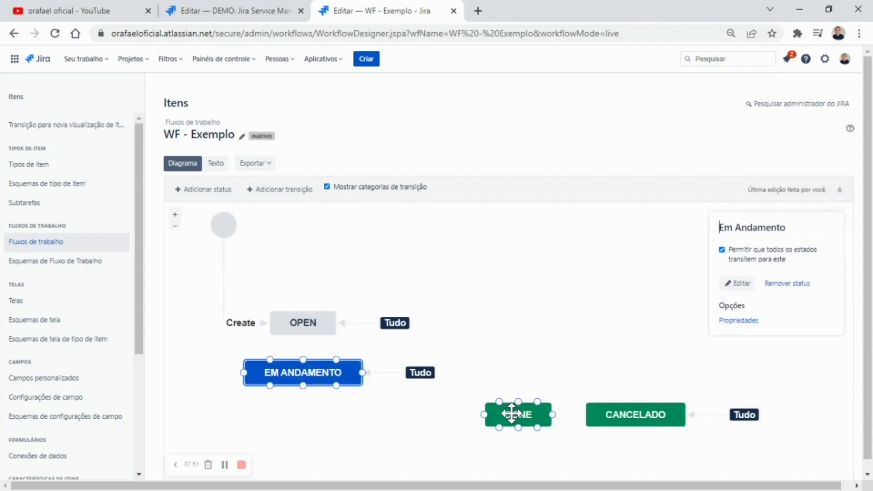
drag(462, 418, 292, 415)
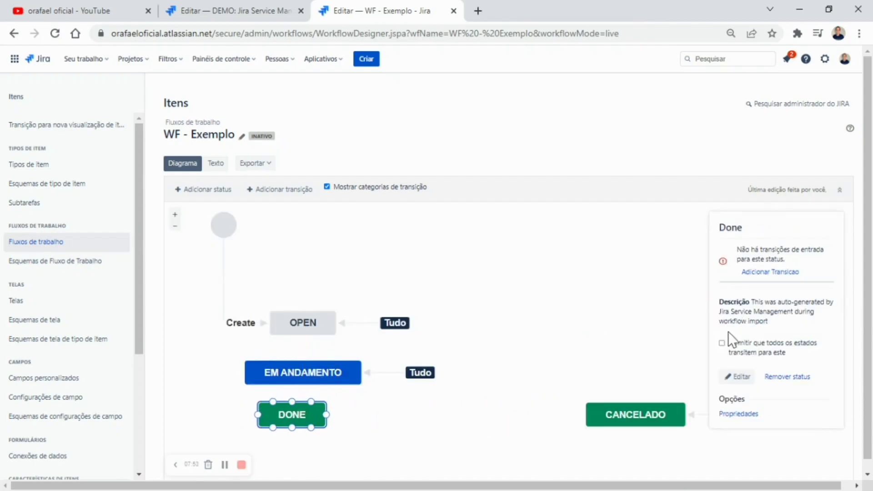
click(722, 344)
drag(616, 421, 480, 422)
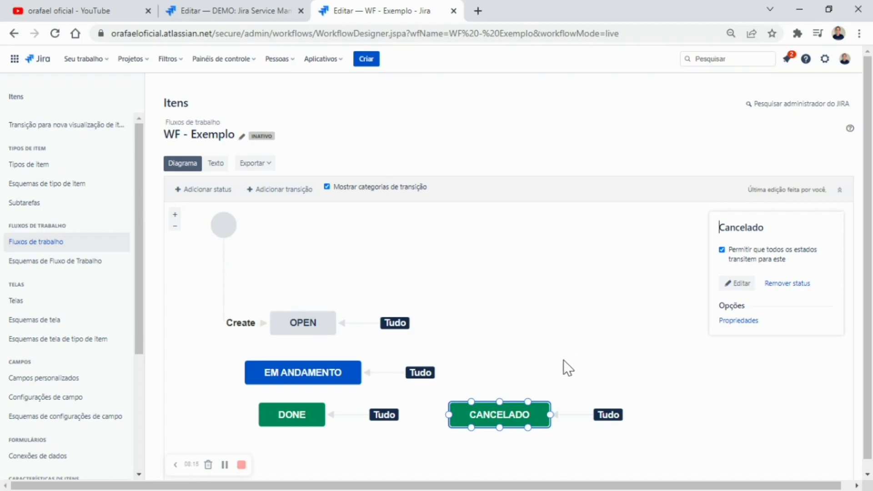
drag(535, 345, 532, 337)
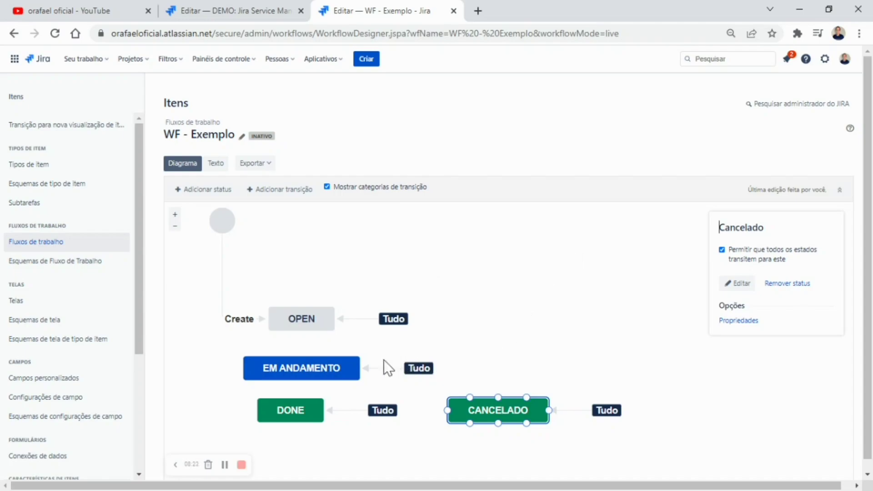
Step: Delete the global "Tudo" transitions into EM ANDAMENTO, DONE and OPEN
click(372, 368)
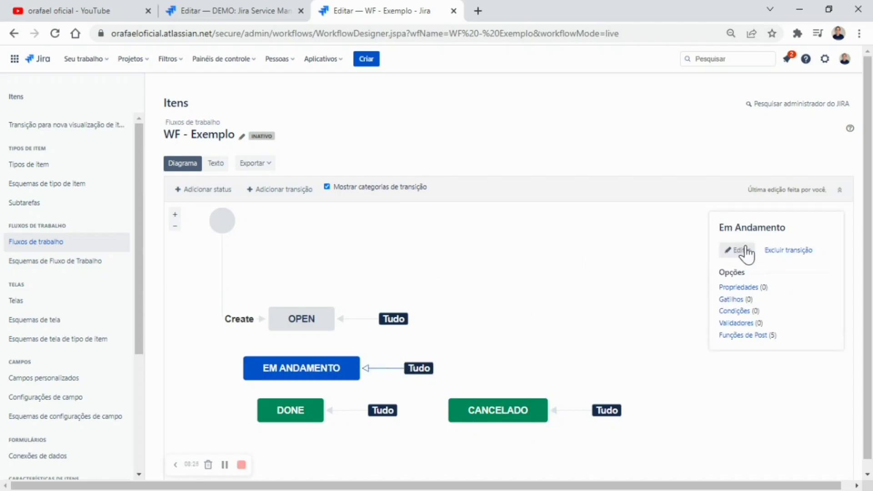
click(788, 251)
click(482, 295)
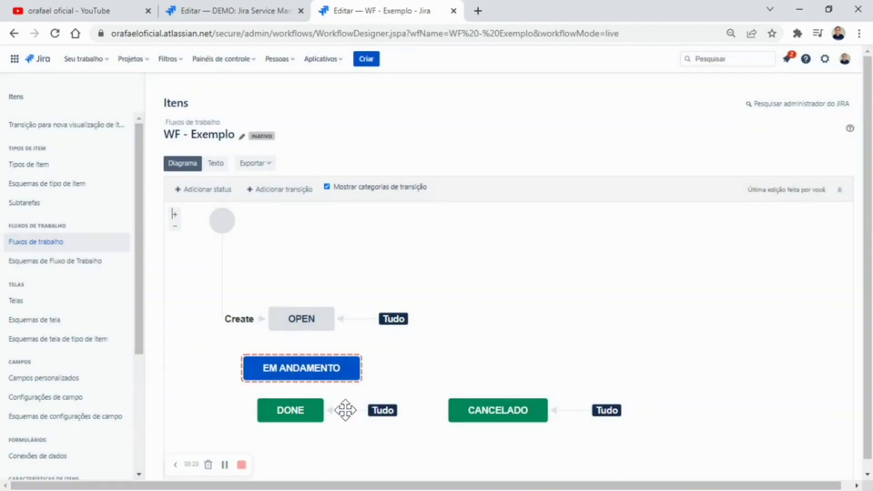
click(372, 411)
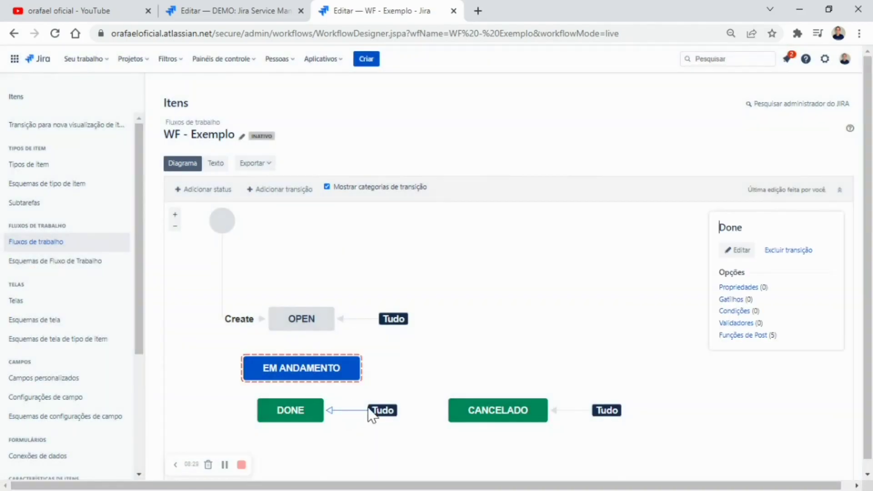
click(788, 250)
click(494, 292)
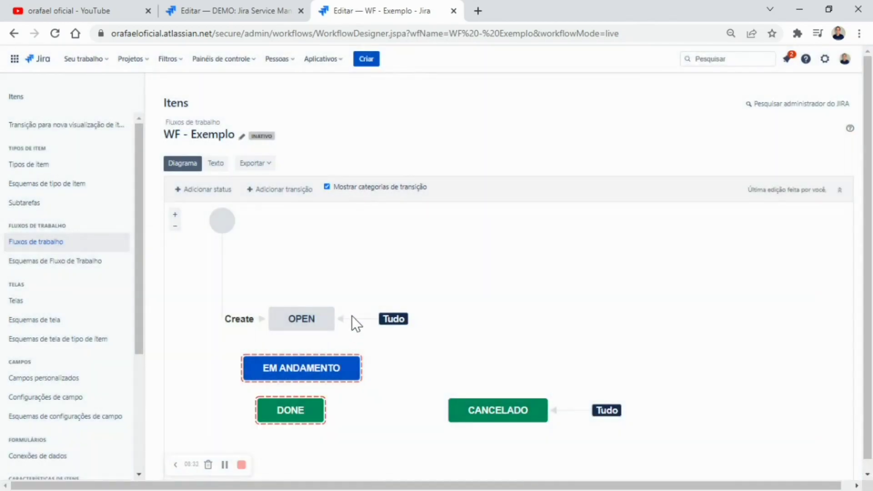
click(795, 256)
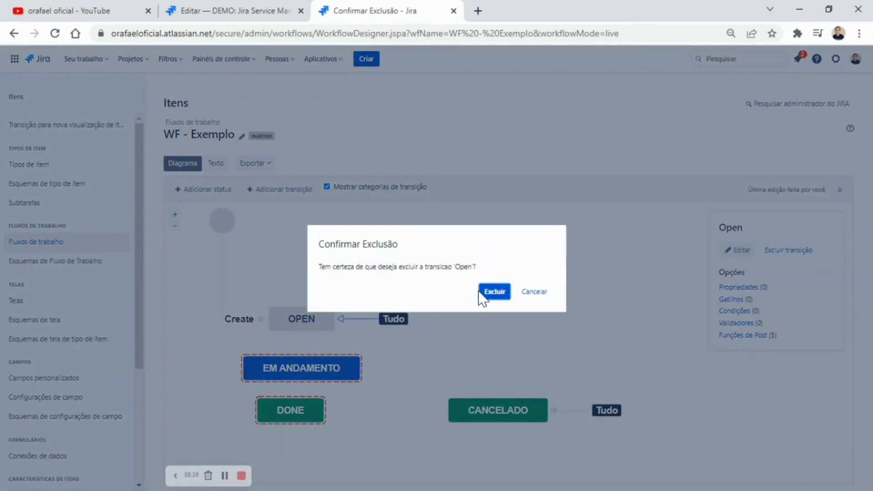
click(483, 293)
Step: Move EM ANDAMENTO beside OPEN and add a transition named "Iniciar >" from OPEN to EM ANDAMENTO
drag(317, 375, 456, 323)
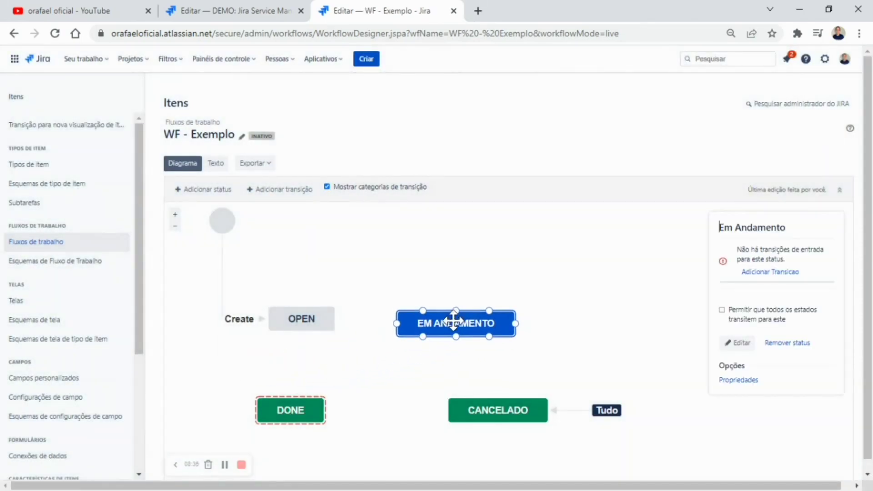
drag(336, 321, 400, 318)
click(374, 262)
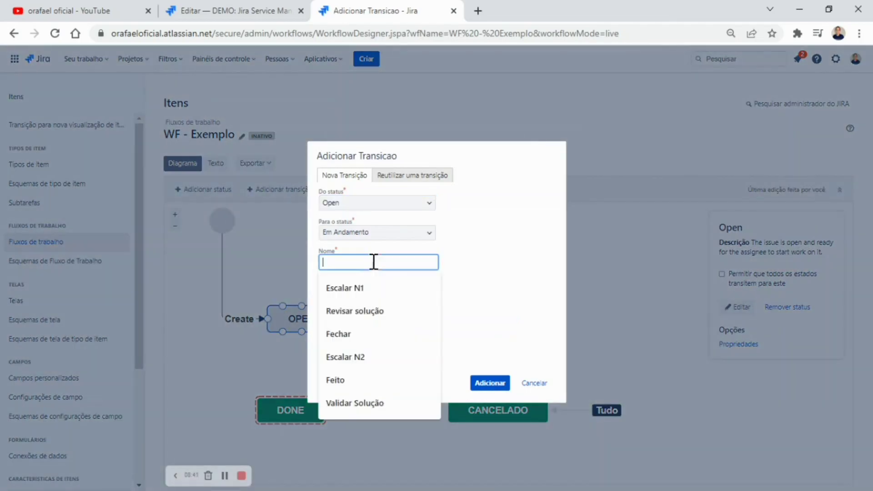
text(Ini)
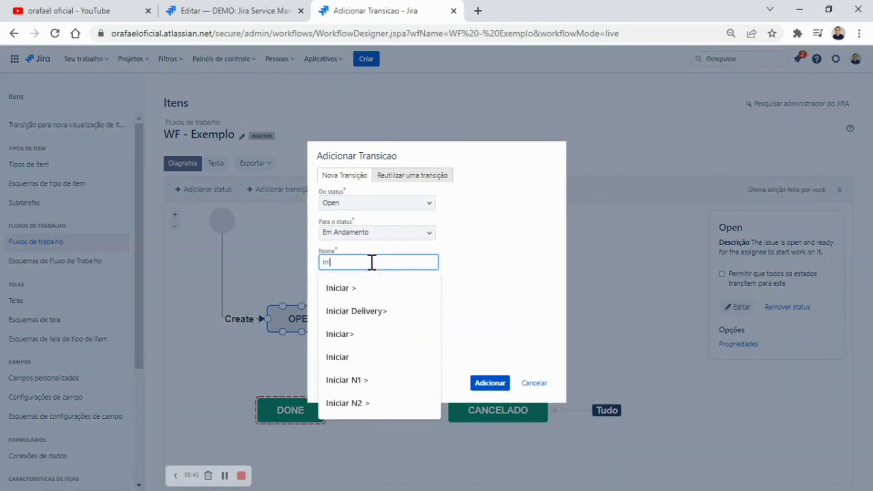
click(391, 286)
click(489, 384)
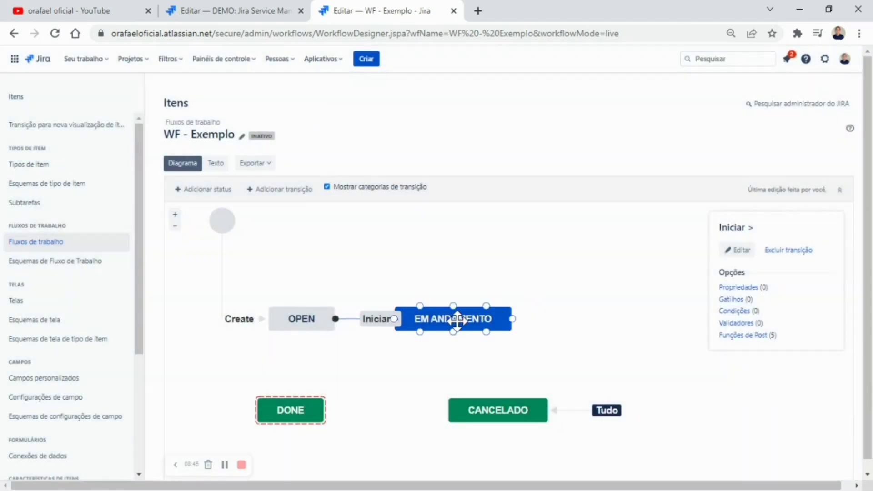
Step: Move EM ANDAMENTO farther from OPEN, place DONE beneath EM ANDAMENTO, and position CANCELADO below DONE
drag(454, 319, 509, 318)
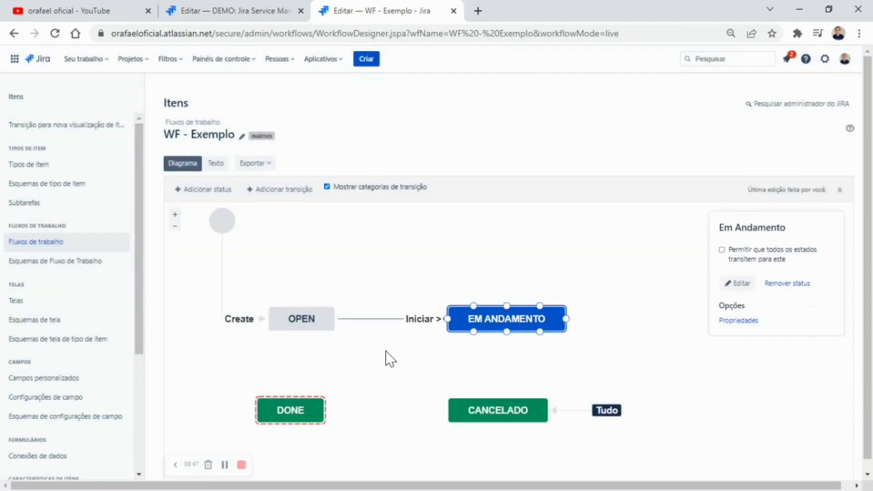
drag(274, 414, 472, 383)
drag(506, 411, 512, 448)
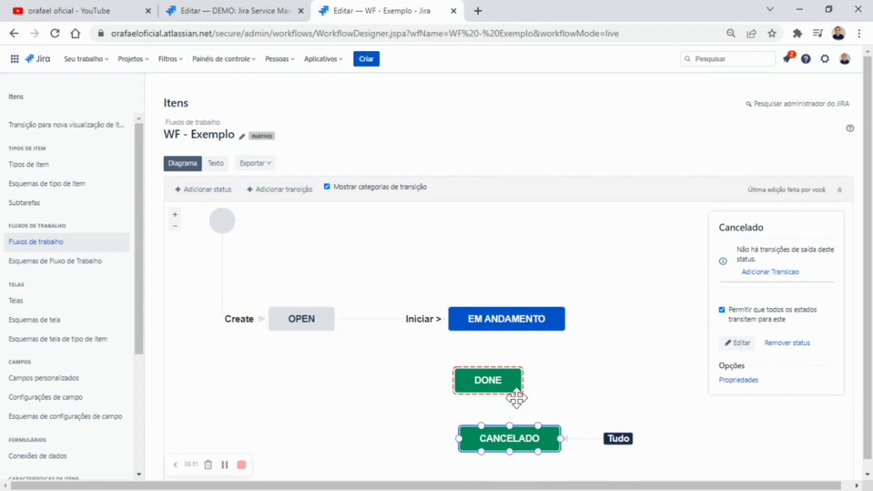
drag(515, 391, 512, 404)
Step: Add a transition named "Fechar>" from EM ANDAMENTO to DONE, then select the global transition into CANCELADO
drag(472, 333, 473, 397)
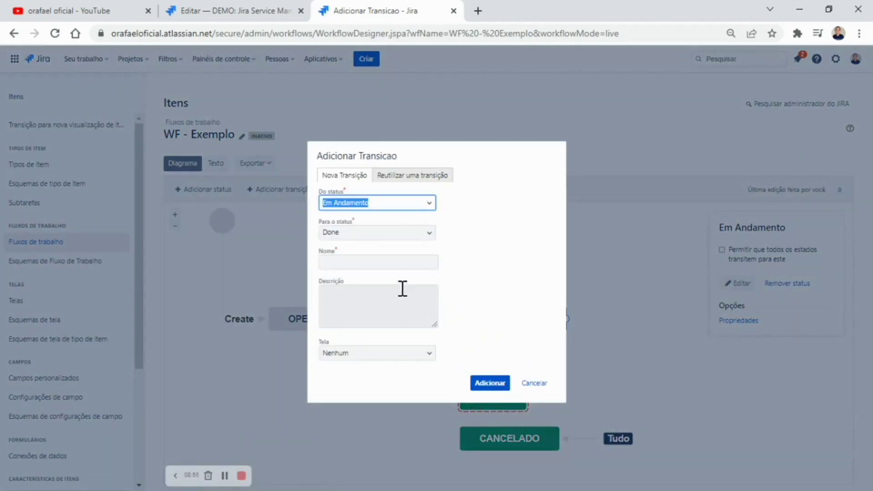
click(384, 261)
text(Fehcar)
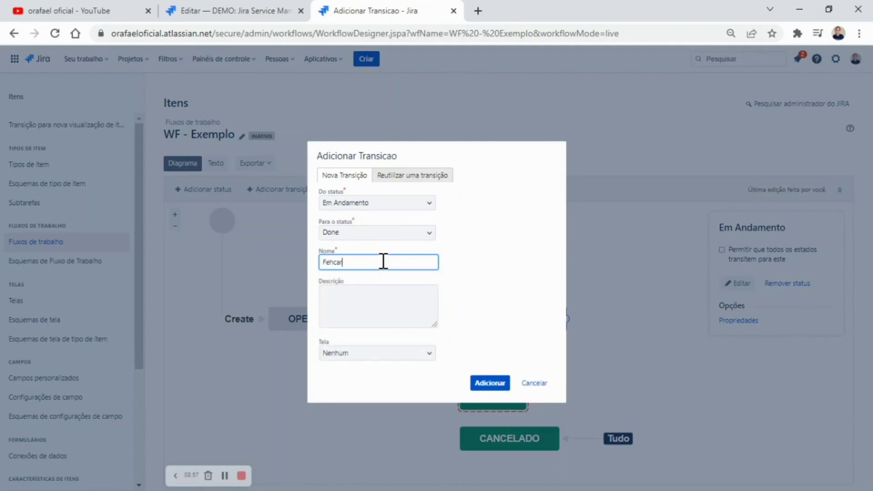
key(ctrl+a)
text(Fechar)
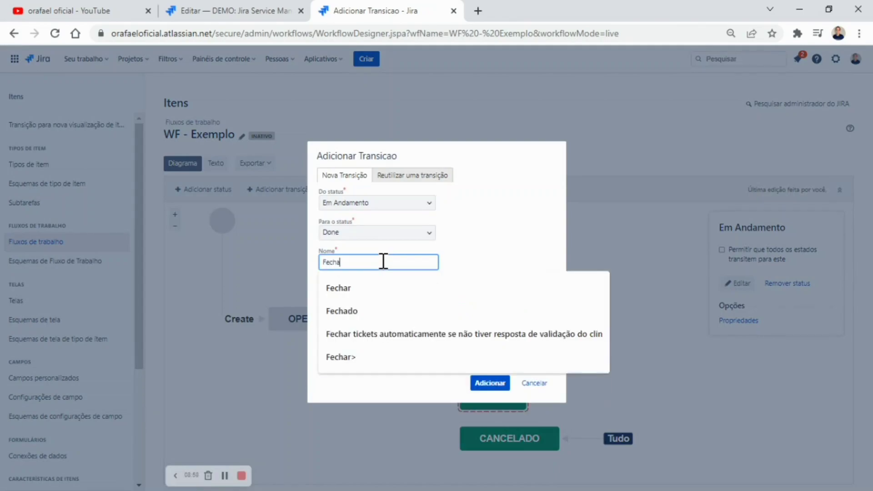
click(358, 334)
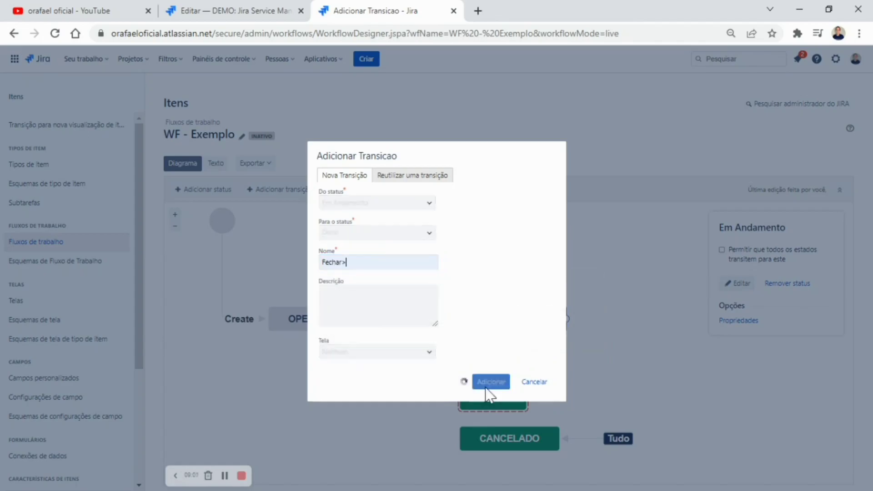
click(490, 383)
click(473, 395)
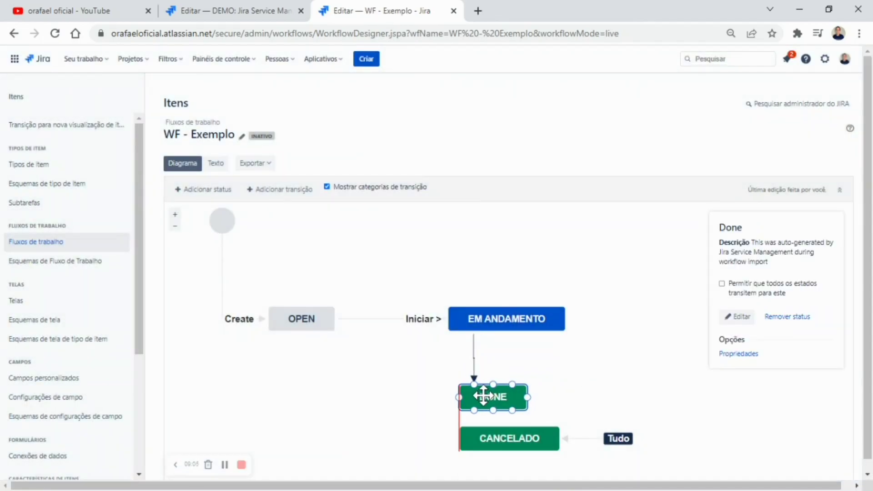
click(590, 382)
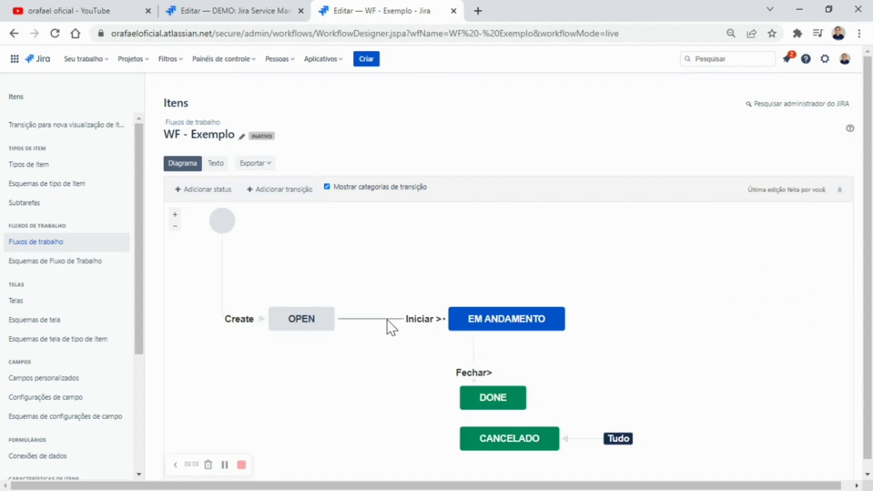
click(591, 439)
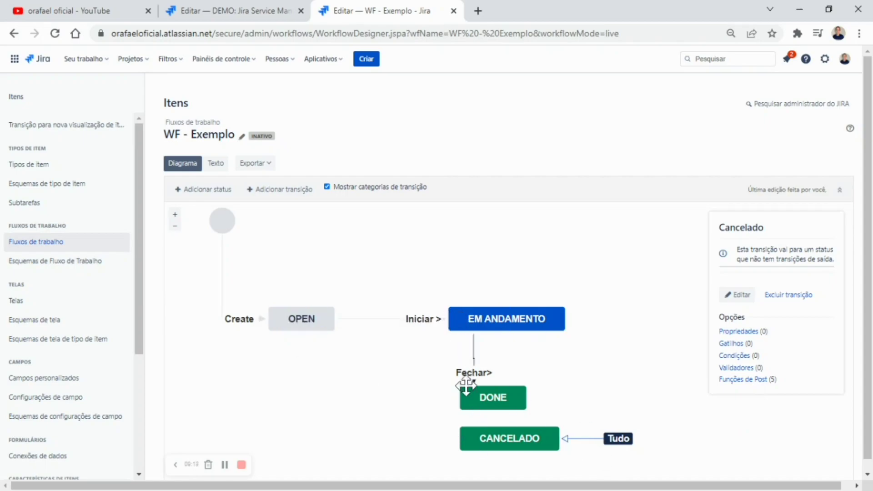
Step: Add a transition named "Reabrir" from DONE back to OPEN
drag(458, 397, 280, 333)
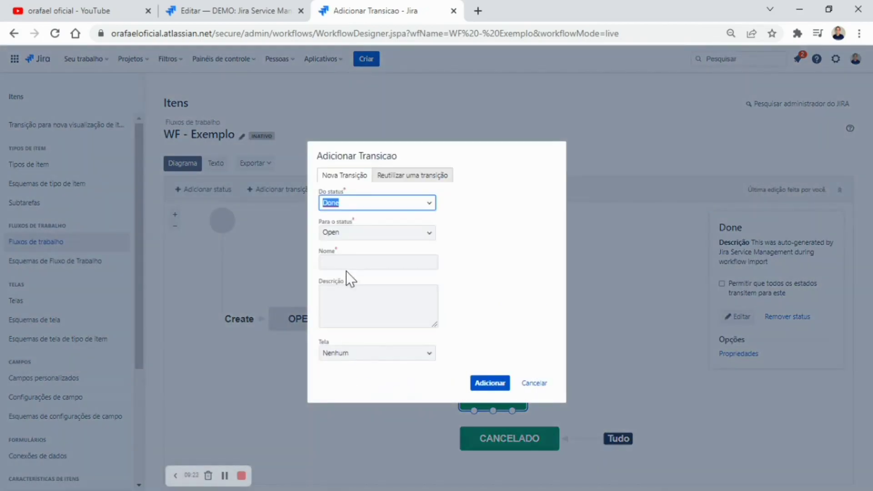
click(347, 263)
text(REabr)
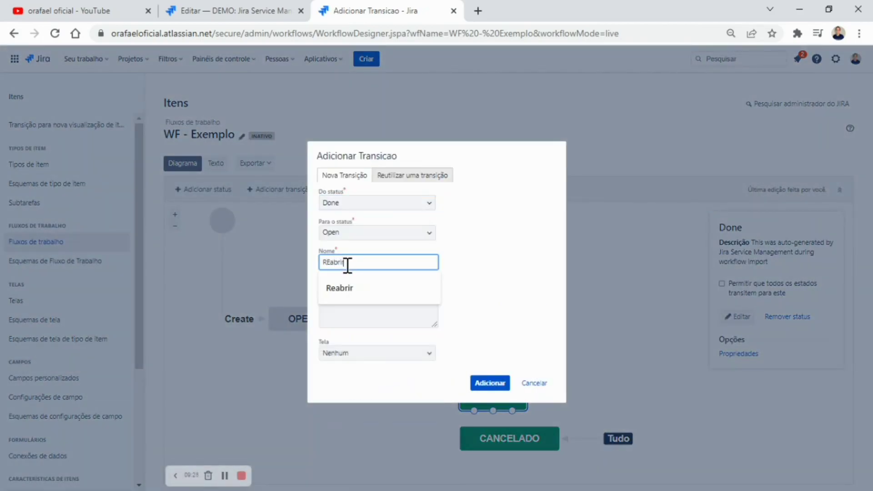
text(ir)
click(367, 288)
click(491, 382)
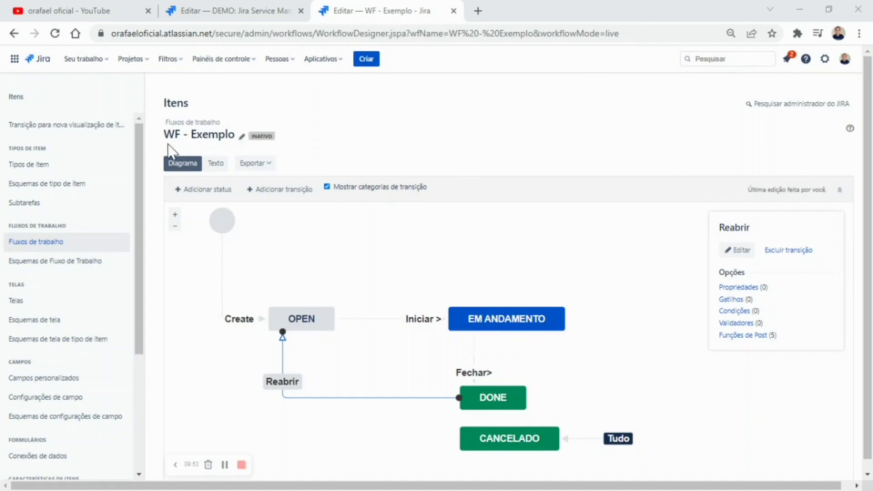
Step: Highlight the workflow's name and open the workflow settings of the Dev Team (DT) project
drag(162, 131, 233, 137)
right_click(222, 135)
click(272, 138)
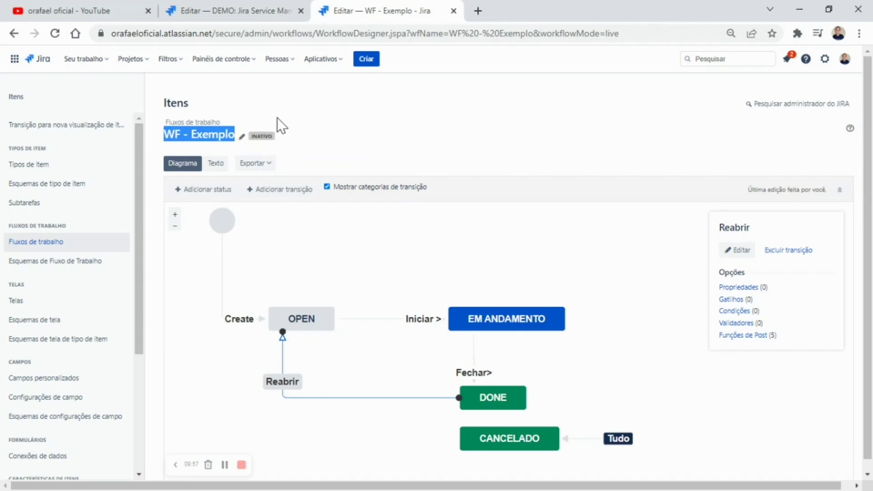
click(133, 59)
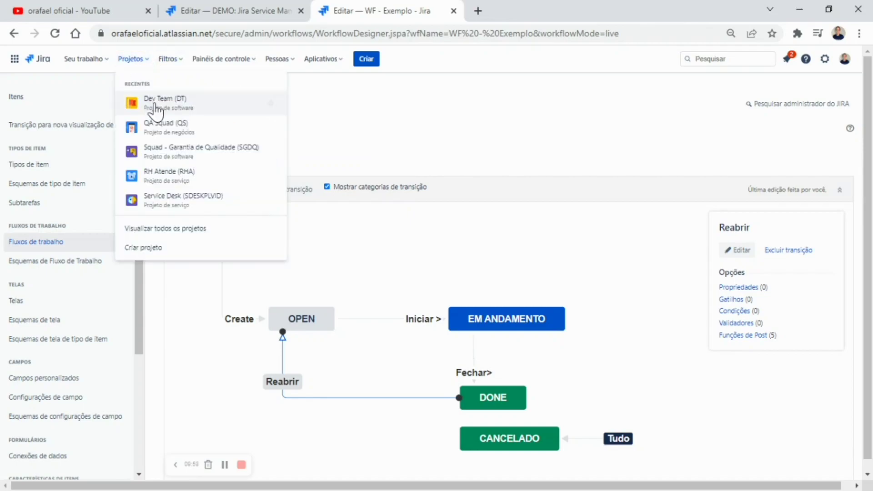
click(187, 105)
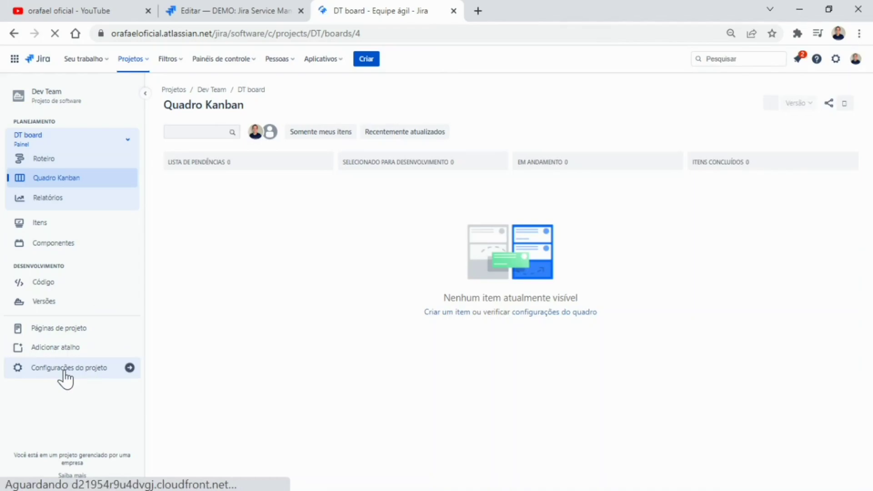
click(65, 371)
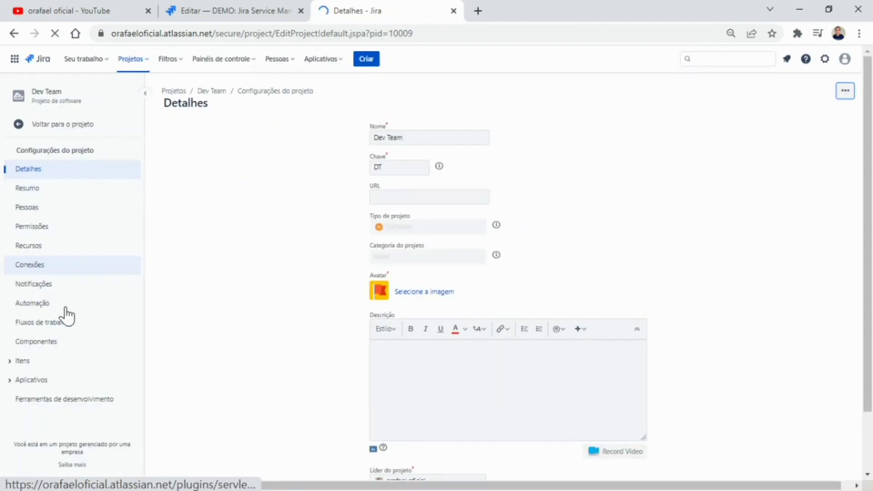
click(66, 327)
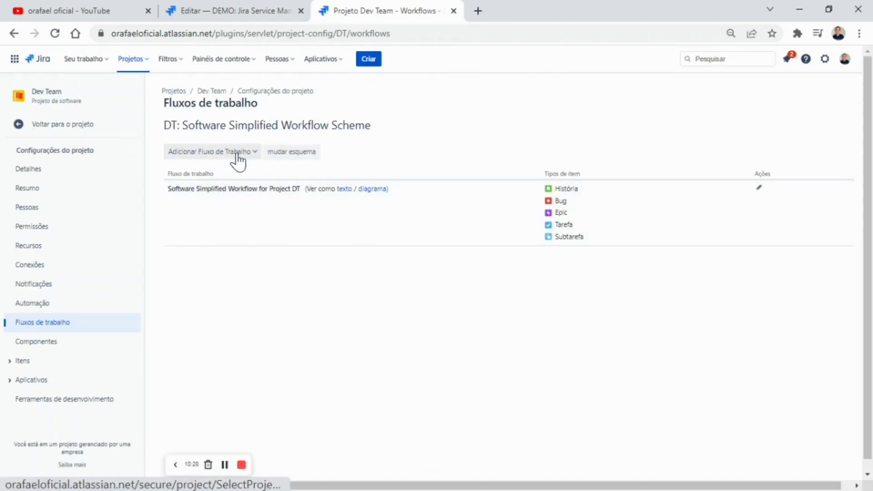
Step: Add the existing workflow "WF - Exemplo" to the project's scheme and assign it to the História item type
click(236, 159)
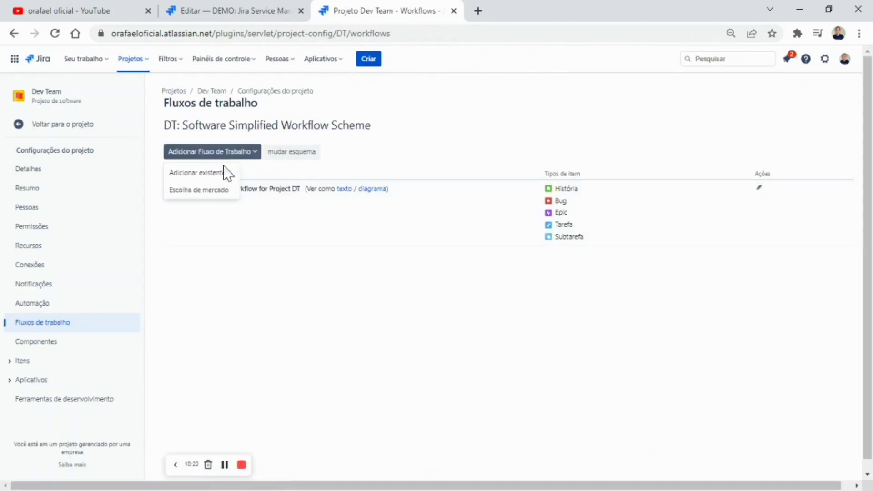
click(202, 174)
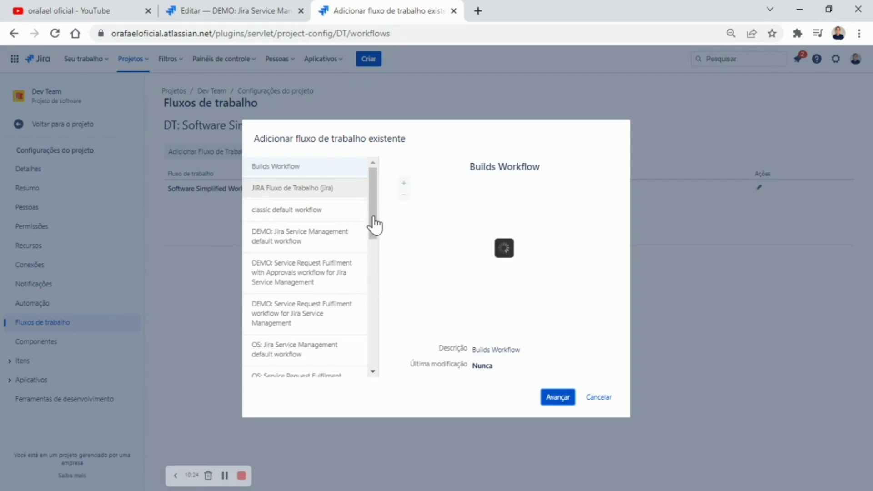
scroll(374, 224, down, 10)
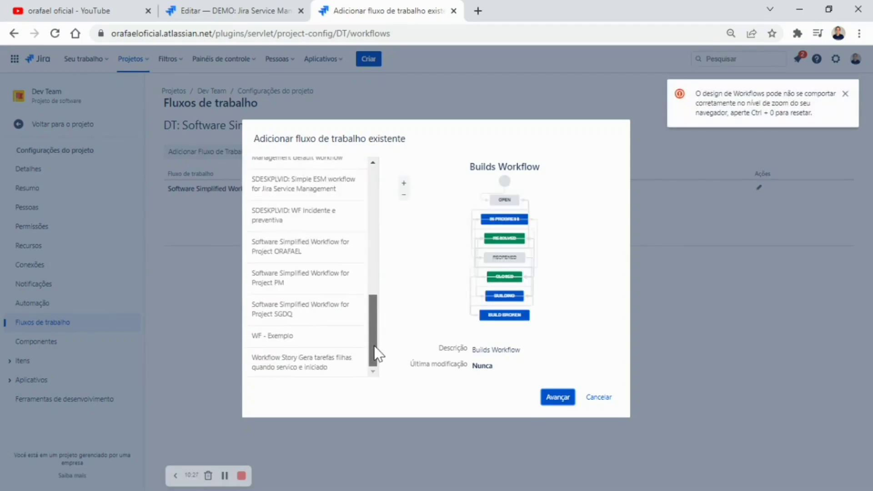
click(319, 341)
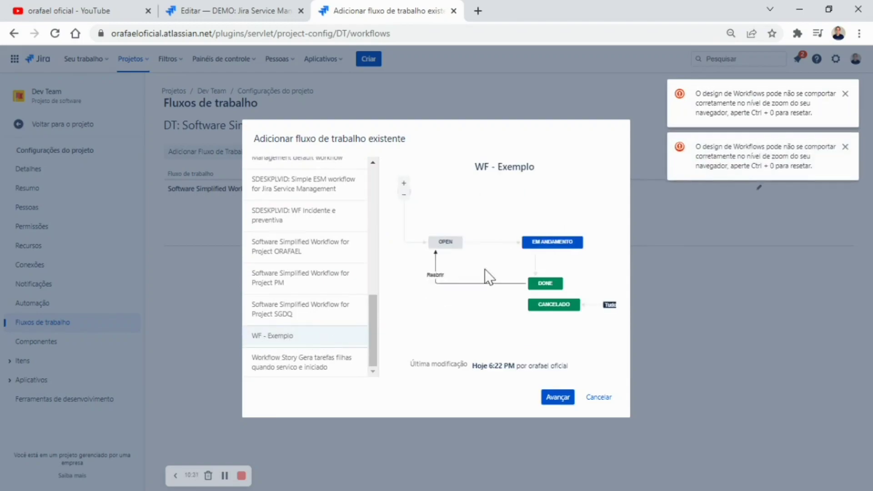
click(559, 400)
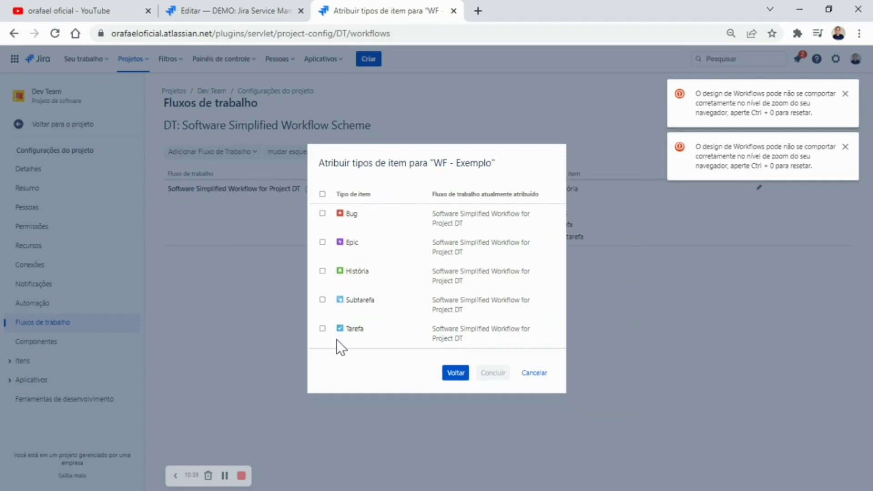
click(322, 271)
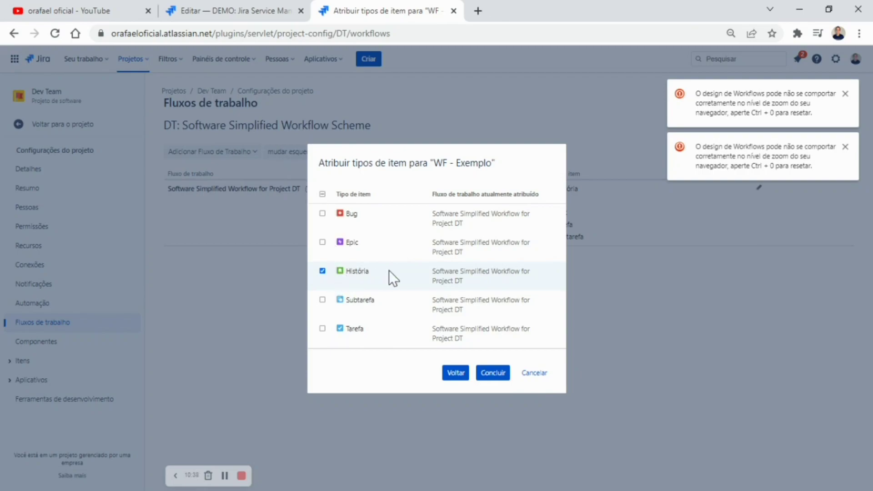
click(497, 373)
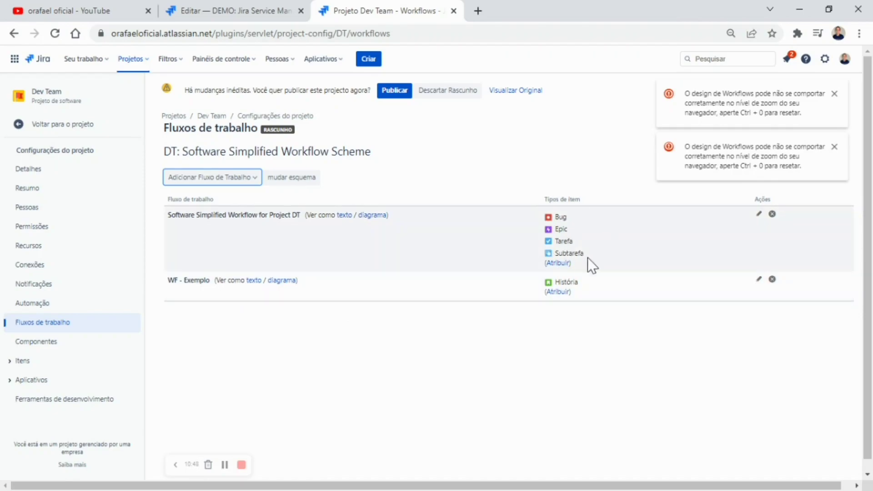
Step: Start publishing the scheme and map EM ANDAMENTO to Em Andamento, and BACKLOG and the selected-for-development status to Open
click(392, 91)
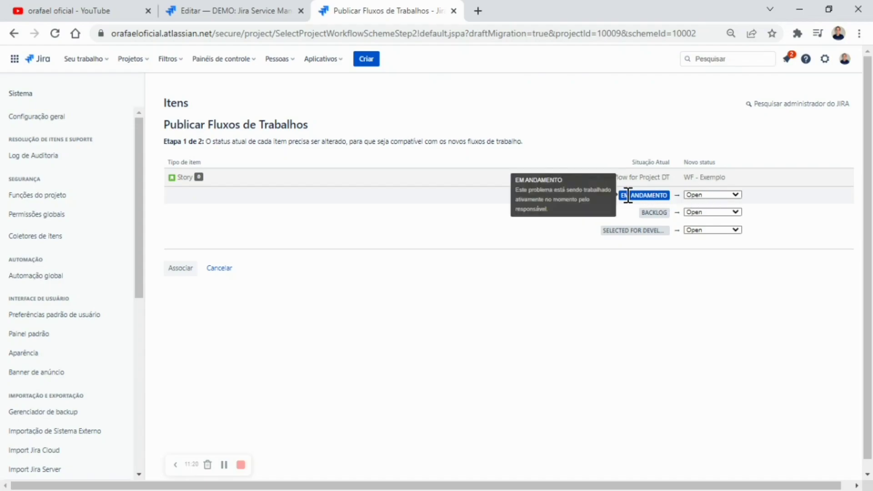
click(698, 195)
click(621, 207)
click(710, 212)
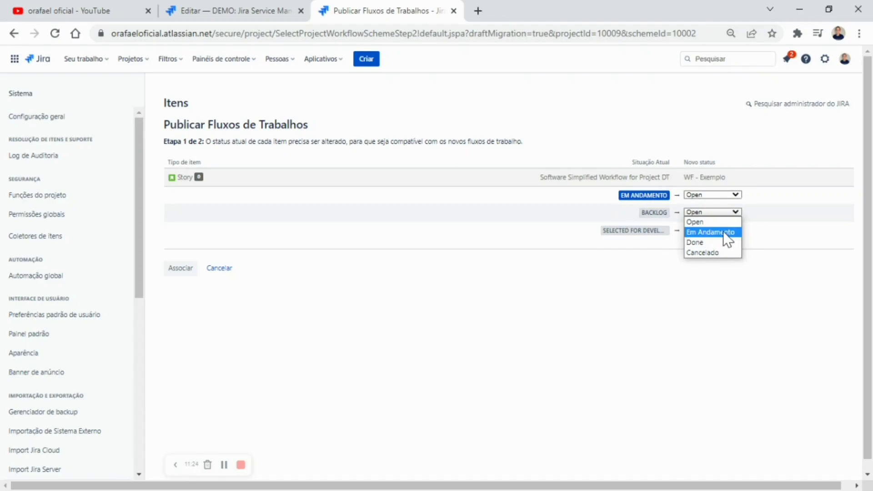
click(721, 221)
click(710, 228)
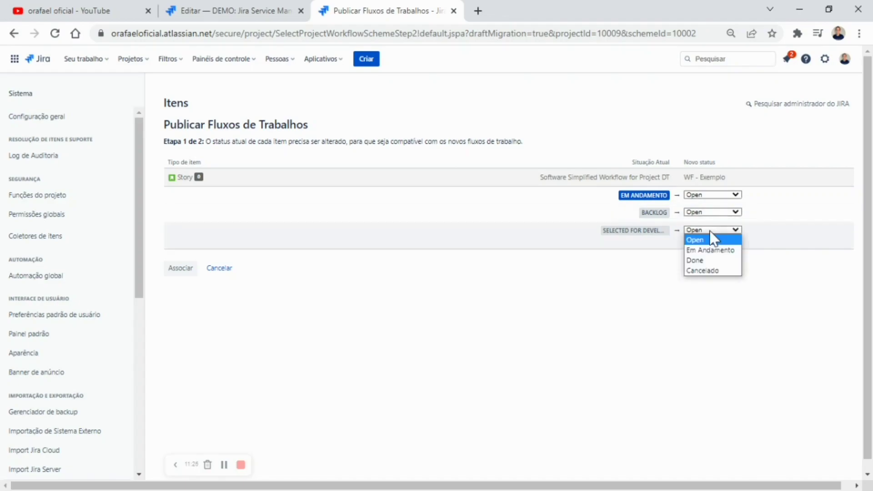
click(700, 240)
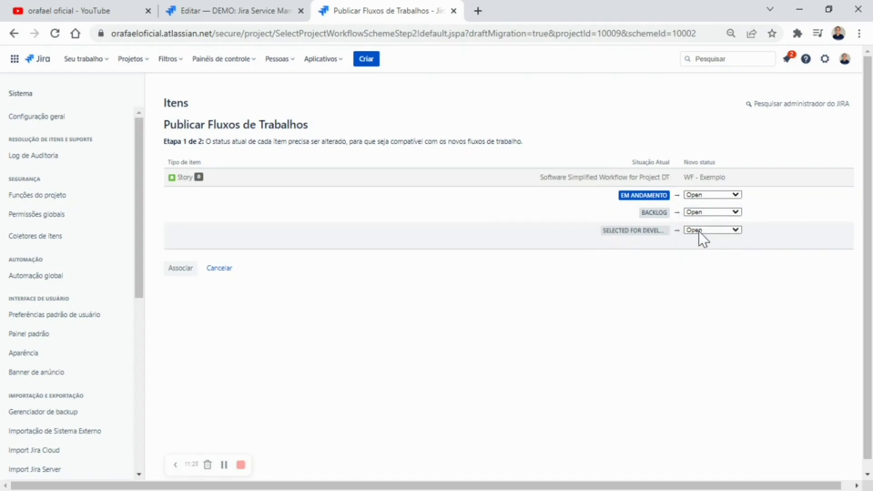
click(693, 194)
click(709, 216)
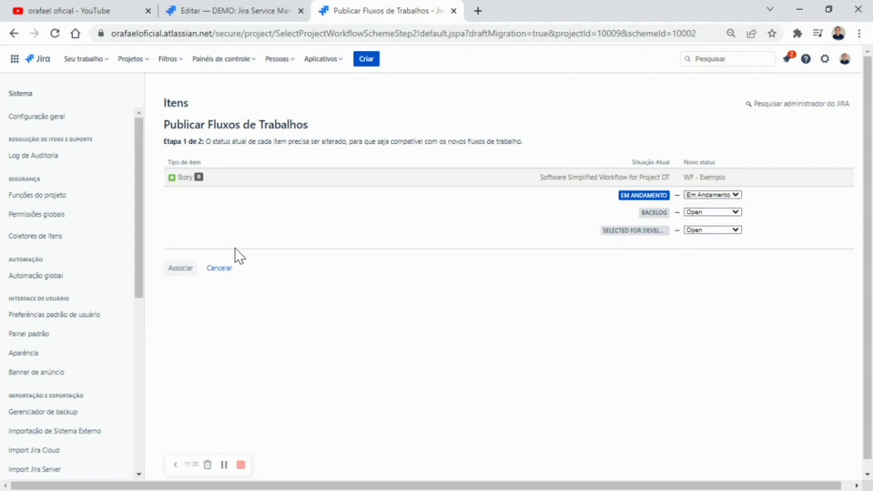
Step: Associate the mapped statuses, finish publishing the workflow scheme and dismiss the notification
click(182, 270)
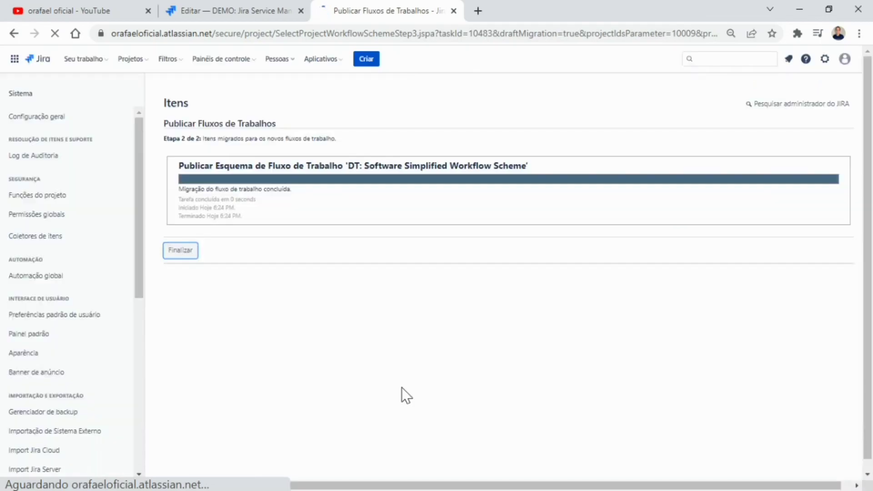
click(172, 254)
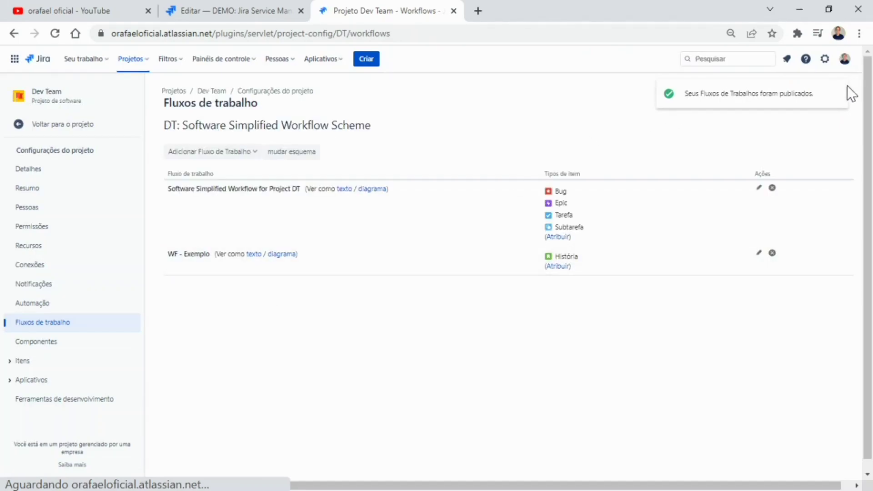
click(835, 93)
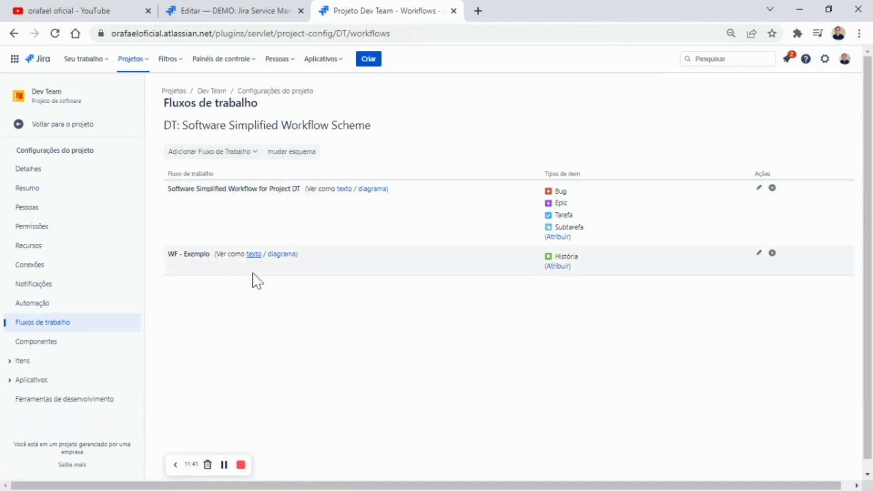
Step: Check the item type assigned to "WF - Exemplo" and view its diagram, then close the diagram
drag(571, 257, 554, 258)
click(278, 254)
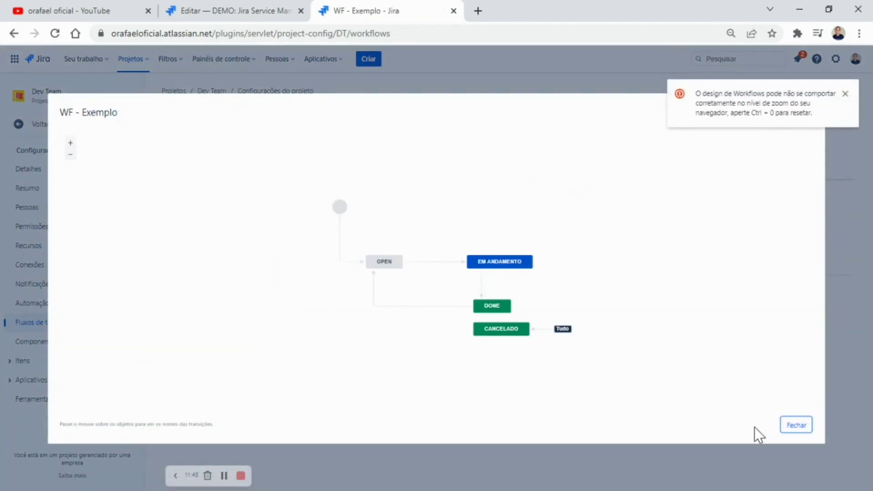
click(795, 426)
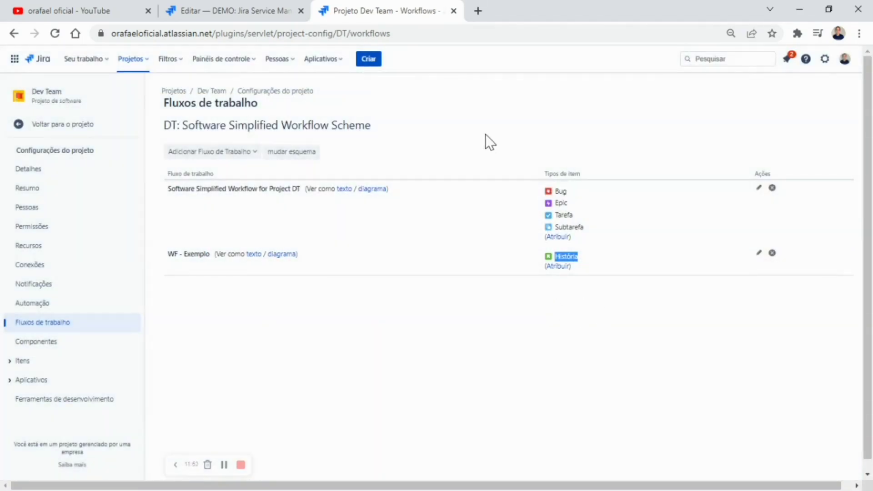